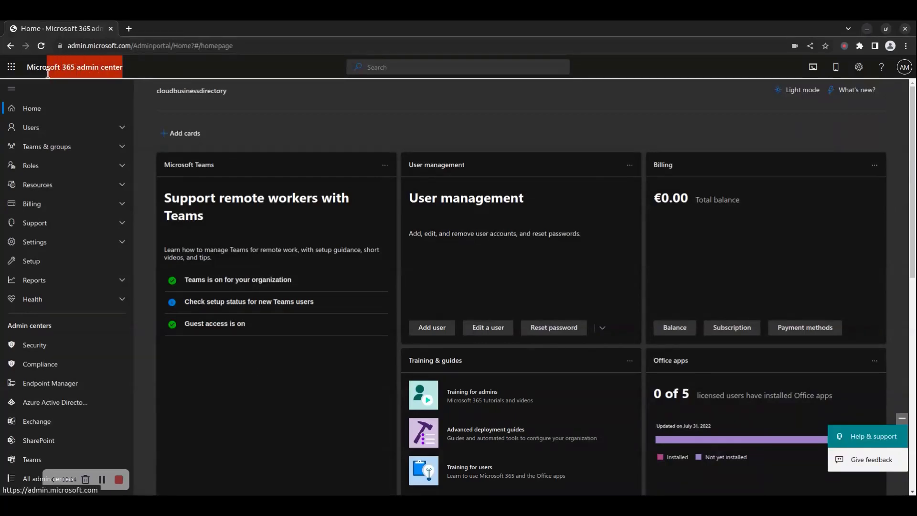
Highlight the admin center title and the domain part of the page address
left_click_drag(96, 74, 25, 70)
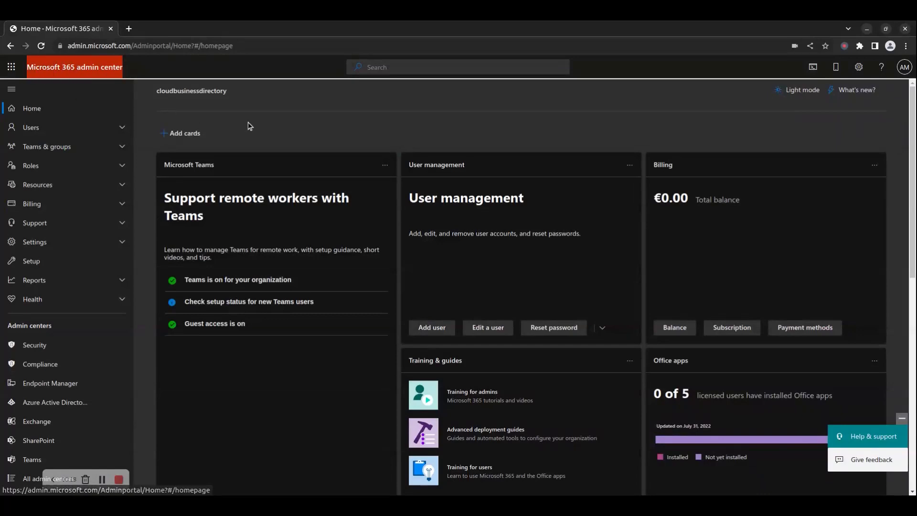
left_click(248, 123)
left_click(144, 46)
left_click(144, 45)
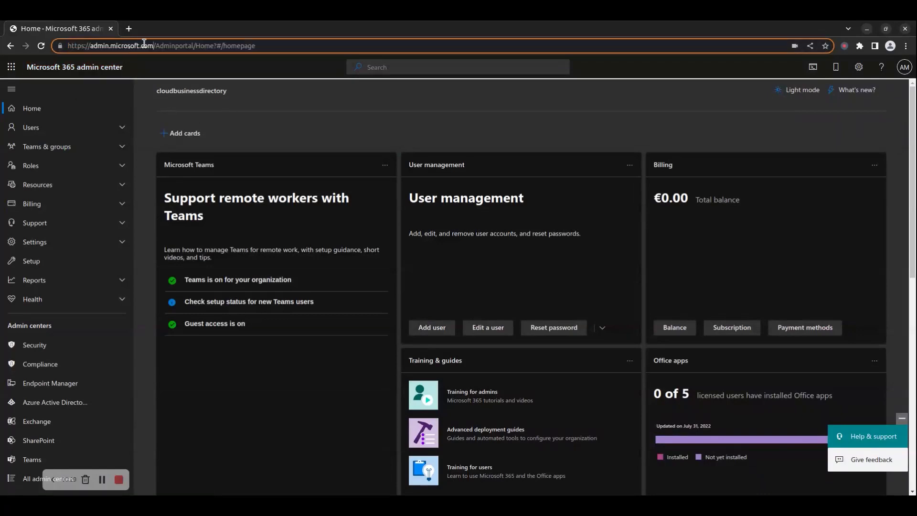
left_click_drag(147, 46, 52, 46)
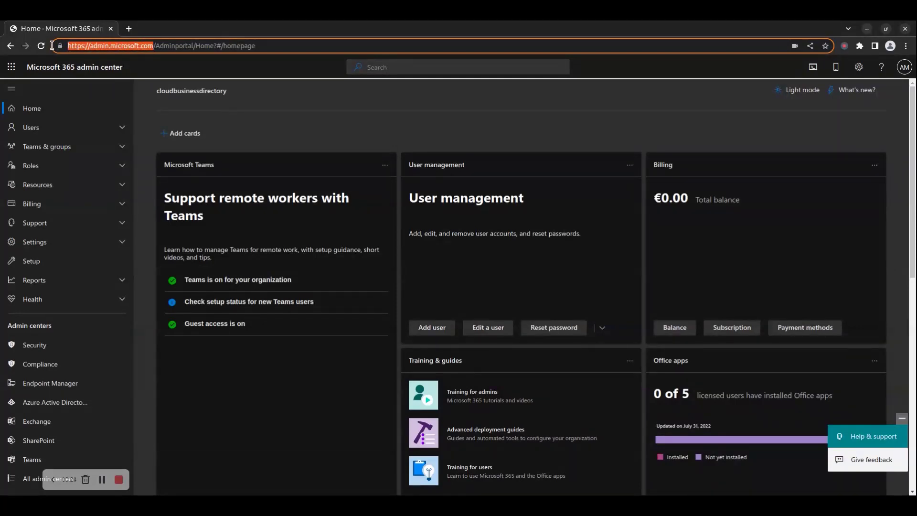
left_click(245, 105)
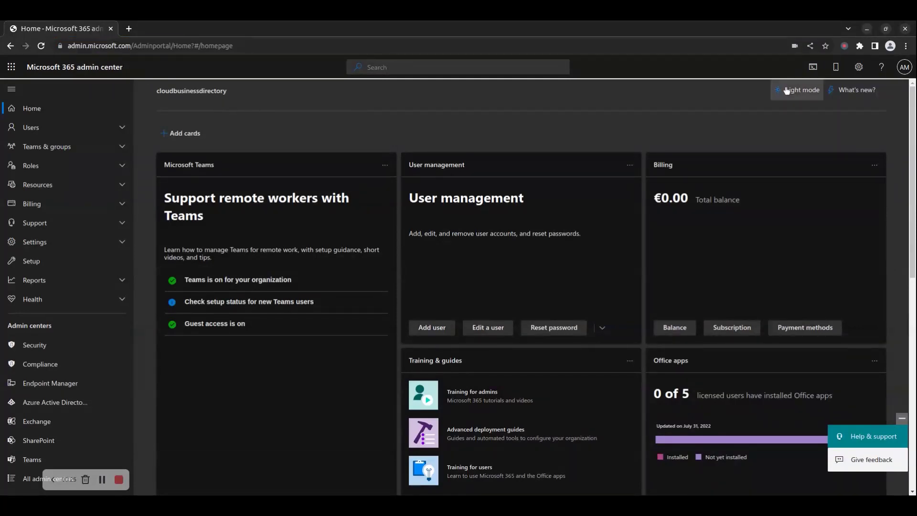
Check the signed-in account in the account panel, then expand Billing in the navigation
left_click(904, 68)
left_click_drag(834, 118, 910, 119)
left_click(641, 108)
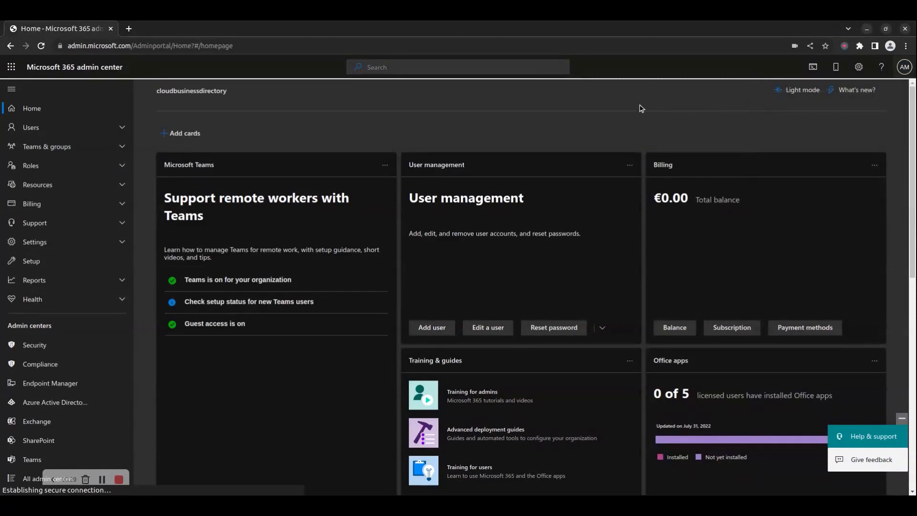
left_click(55, 205)
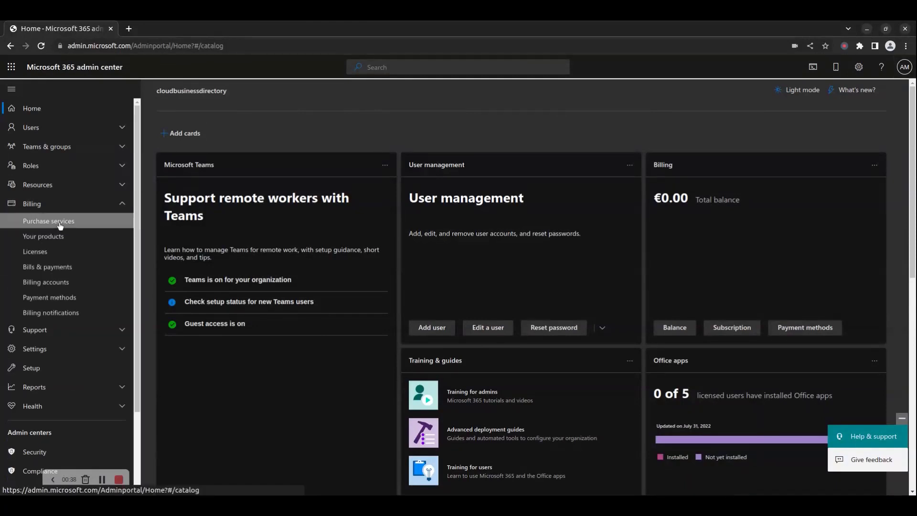
In Purchase services, mark Universal Print, Office 365 E3 Developer and Remote Help Add On for comparison
left_click(60, 222)
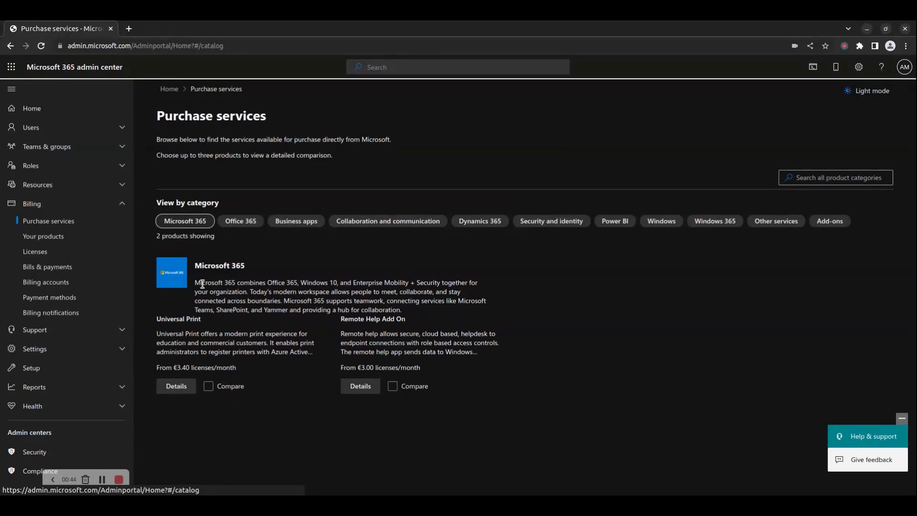
left_click_drag(201, 283, 387, 330)
left_click(330, 346)
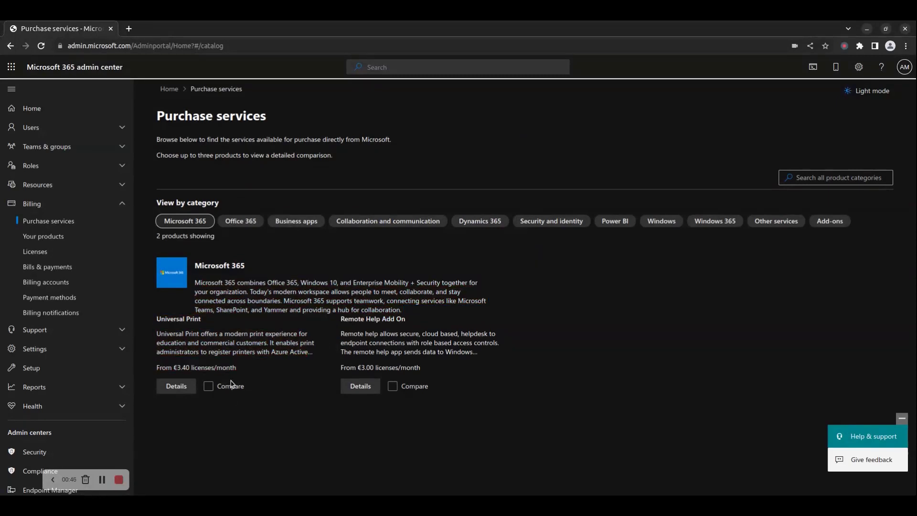
left_click(209, 386)
left_click(250, 244)
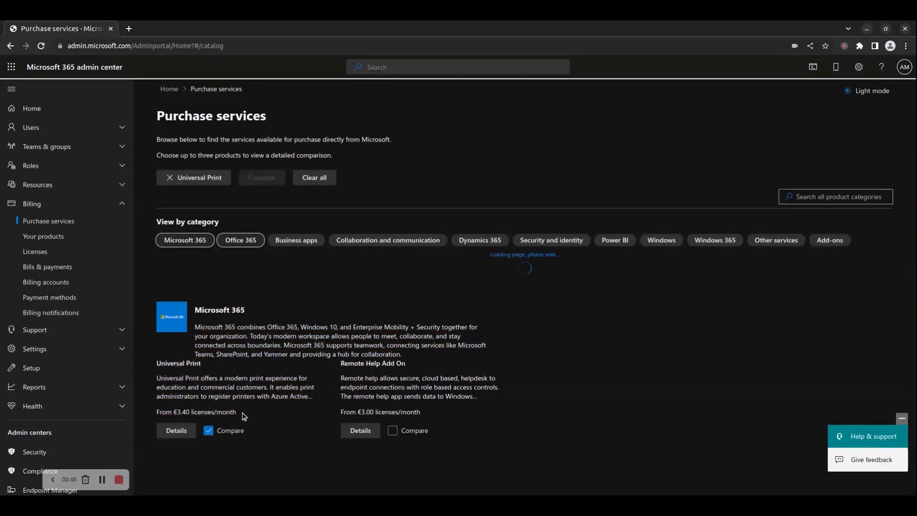
left_click(209, 396)
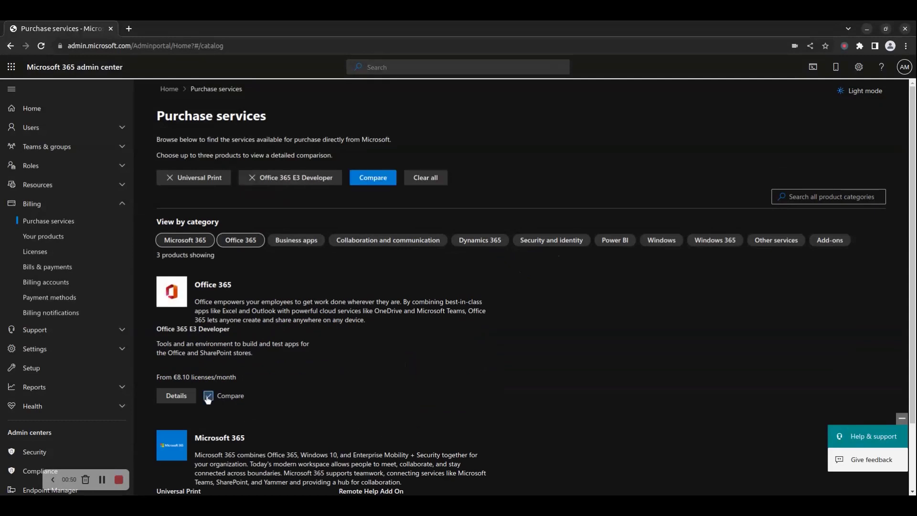
scroll(440, 388, "down", 2)
left_click(390, 478)
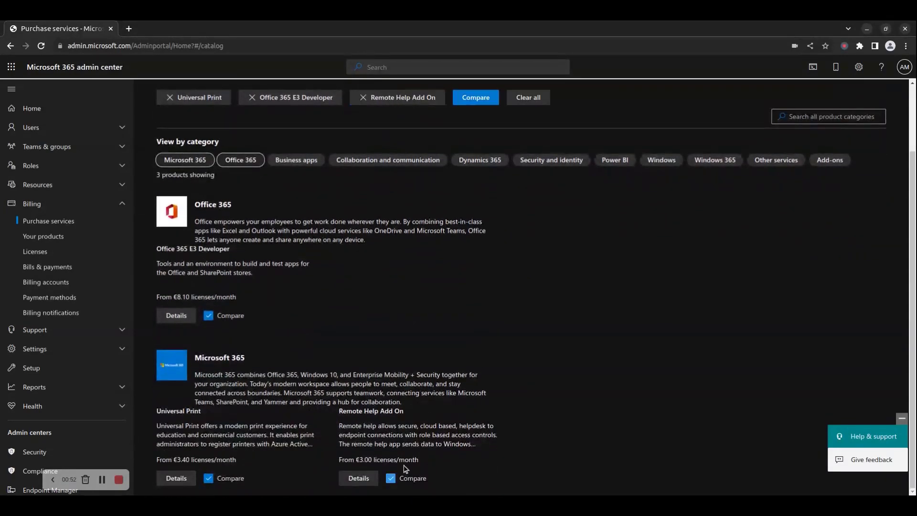
scroll(461, 210, "up", 2)
Compare the three chosen products side by side, then go to Your products
left_click(476, 180)
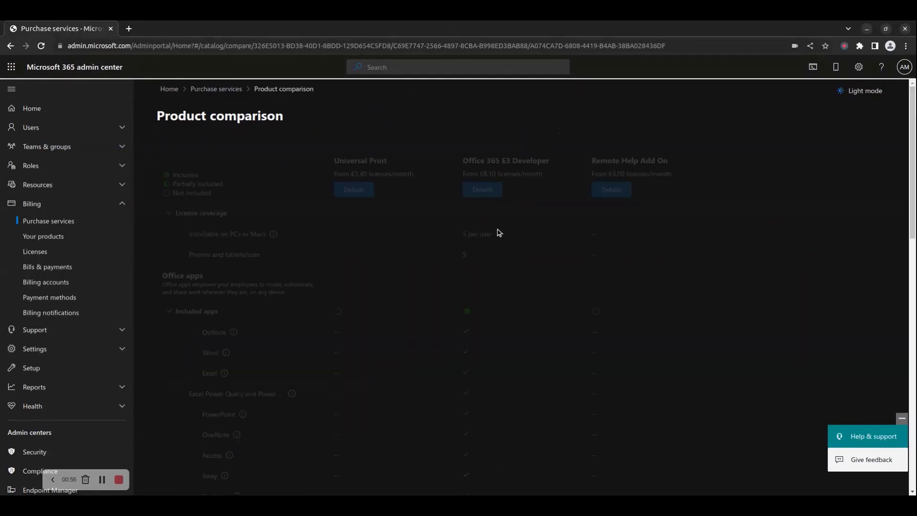
scroll(432, 266, "down", 3)
scroll(430, 265, "up", 3)
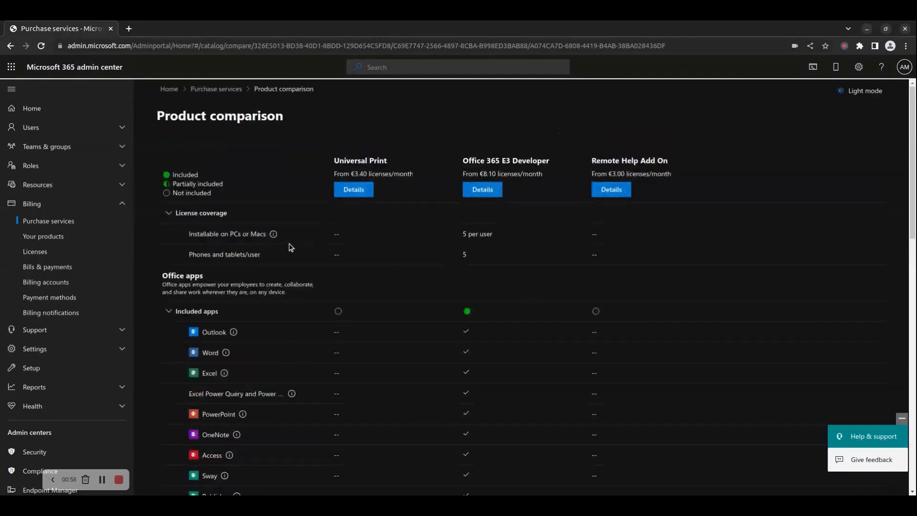
left_click(60, 239)
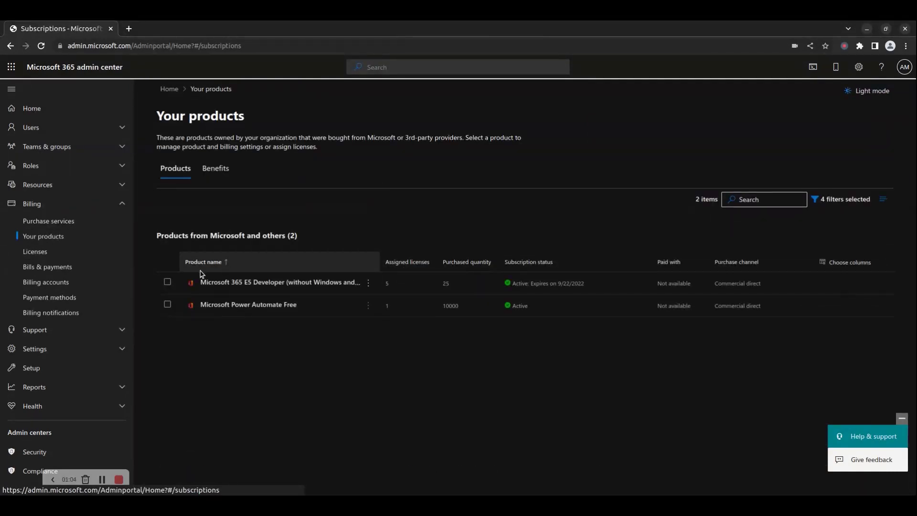
Toggle the subscription checkboxes, then view the empty Benefits list
left_click(167, 282)
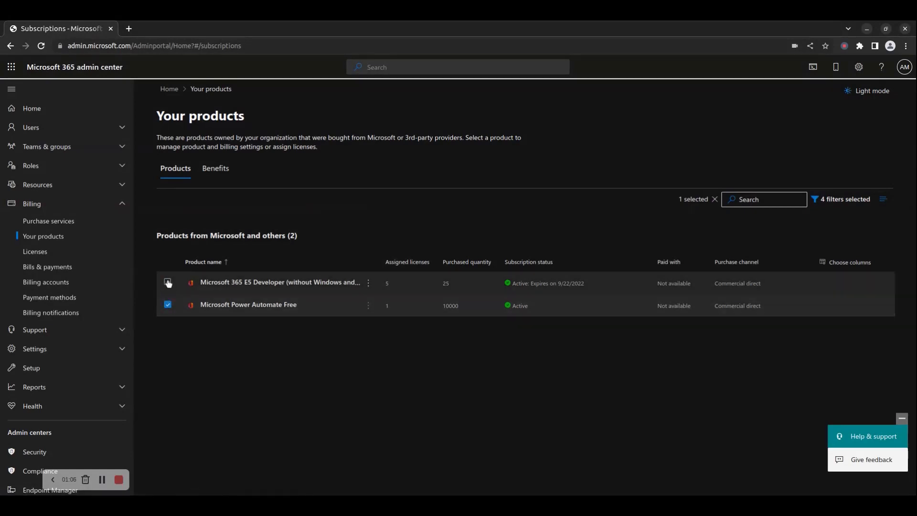
left_click(167, 305)
left_click(168, 283)
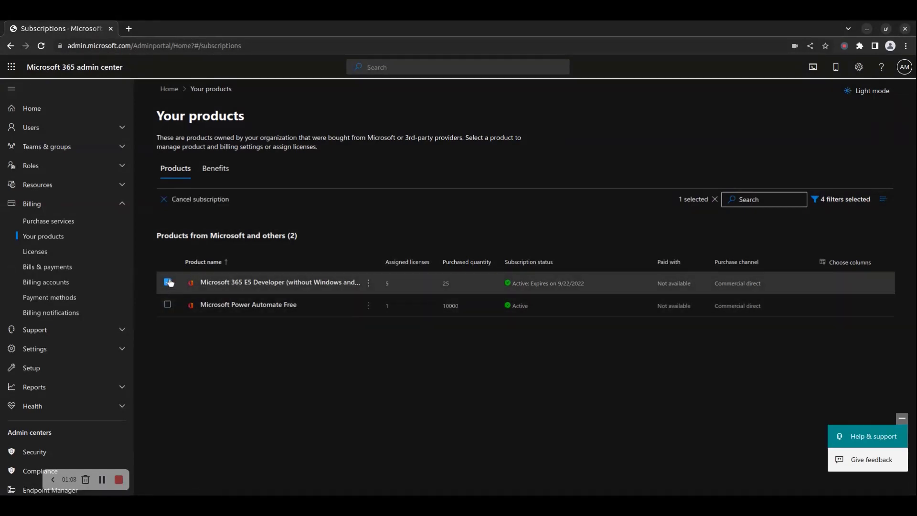
left_click(168, 282)
left_click(215, 168)
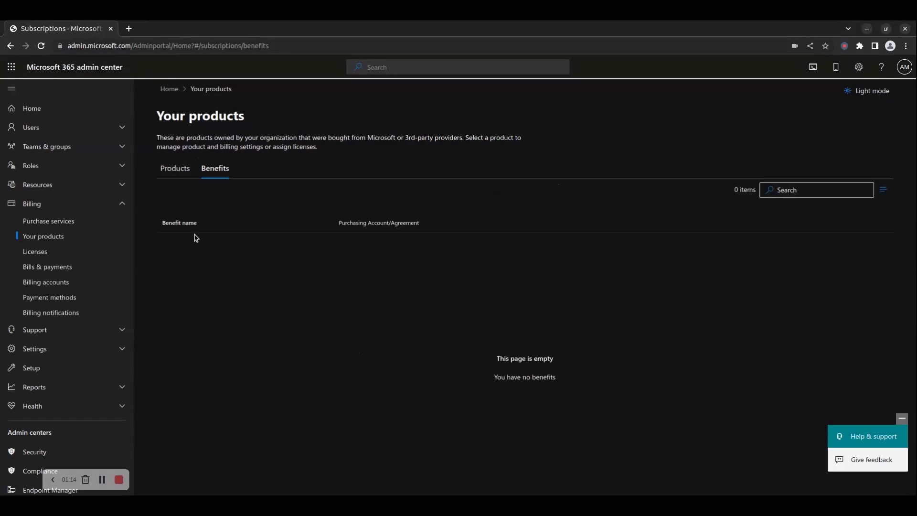
left_click_drag(506, 358, 560, 382)
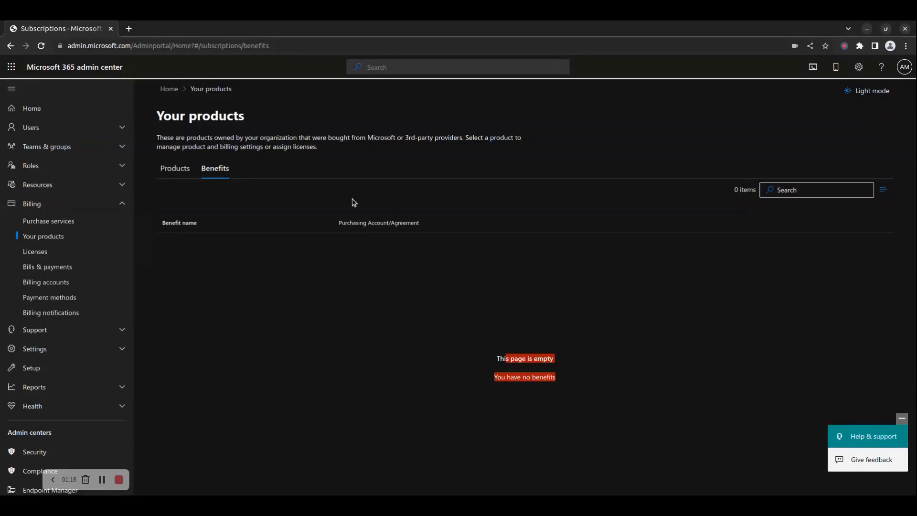
Return to Products and open the Microsoft 365 E5 Developer subscription details
left_click(173, 170)
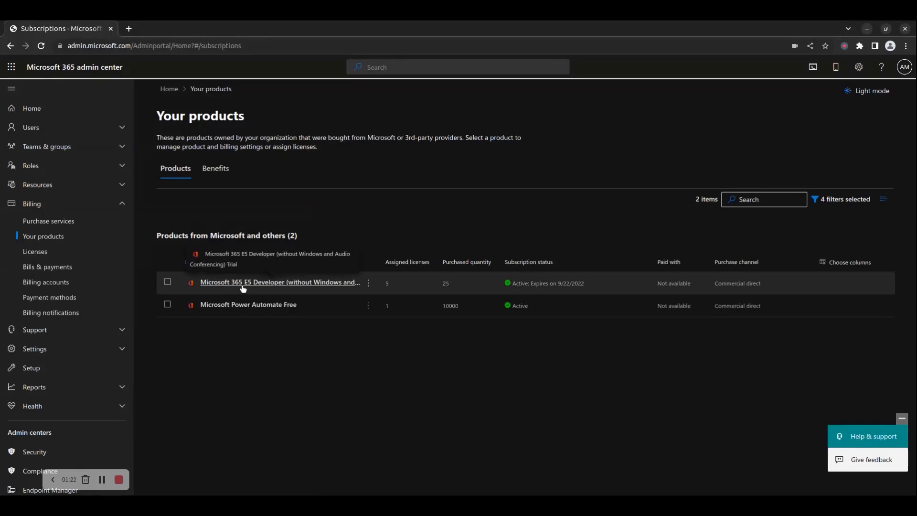
left_click(168, 282)
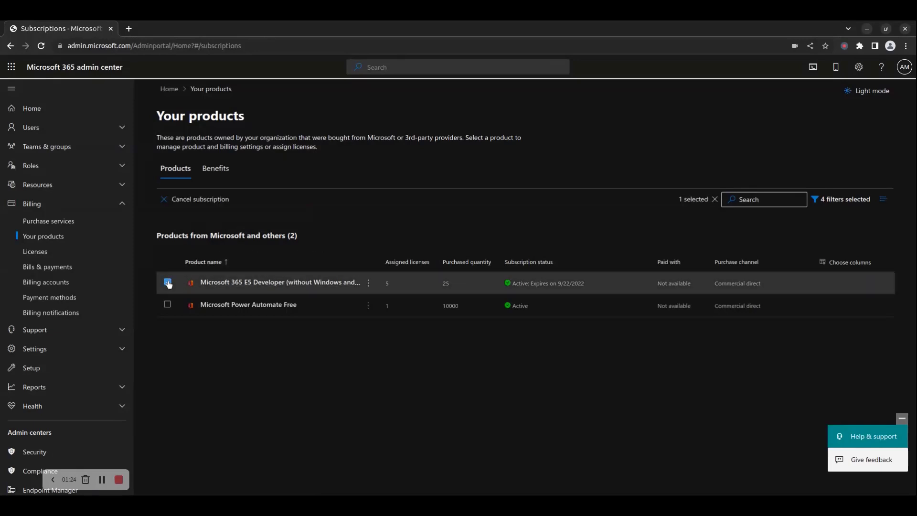
left_click(168, 282)
left_click(242, 285)
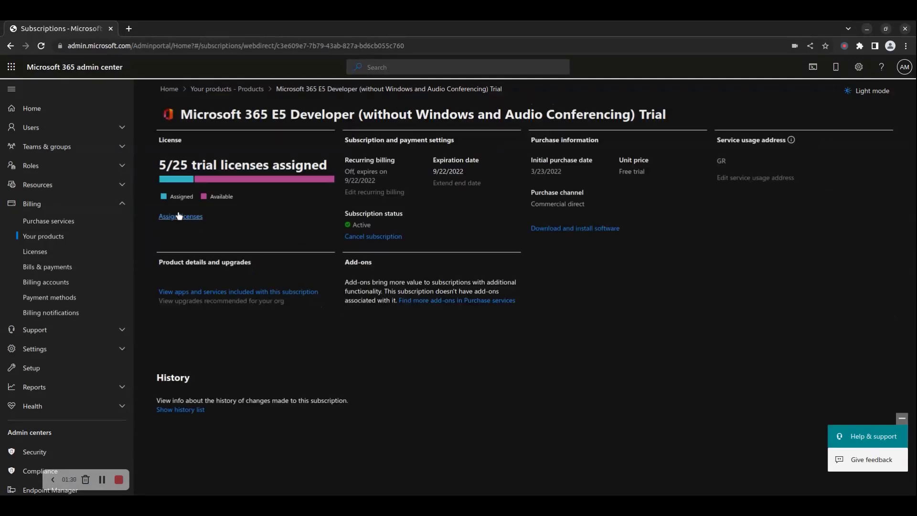
Review the E5 Developer trial's license assignments and open the software download portal in a new tab
left_click(197, 217)
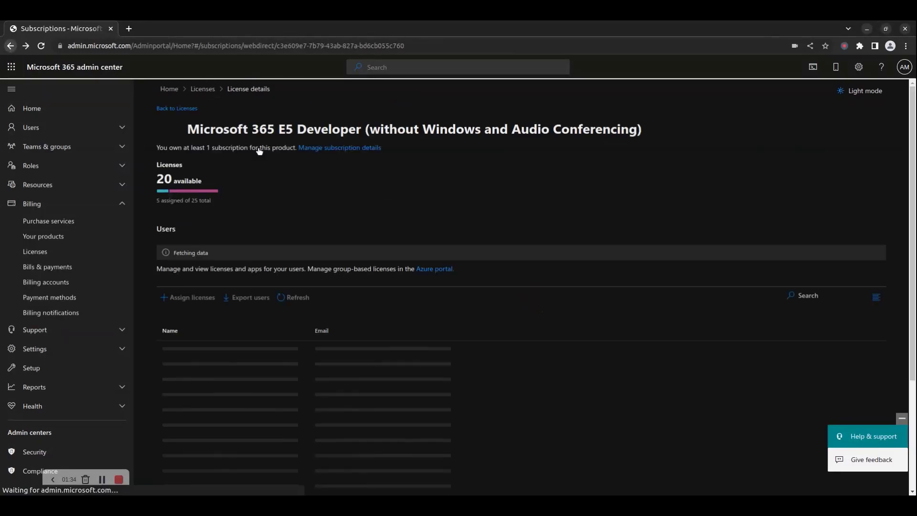
left_click(315, 147)
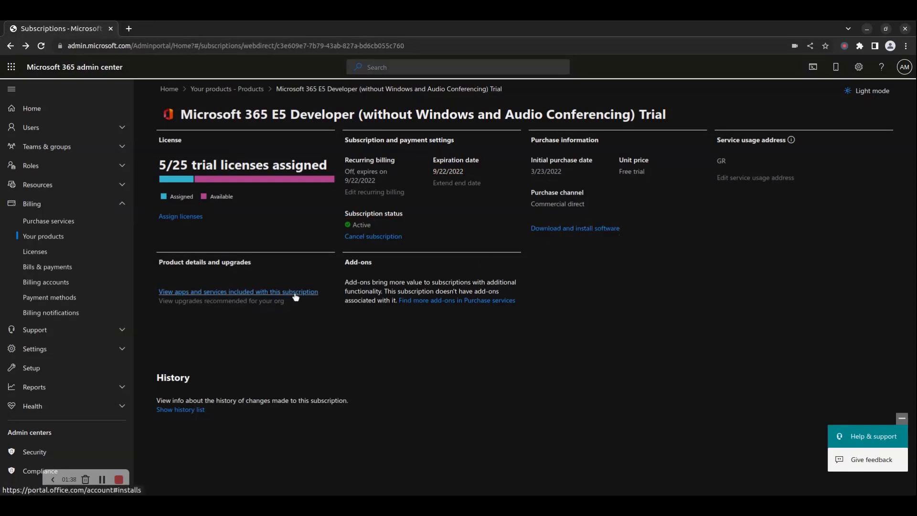
left_click(584, 229)
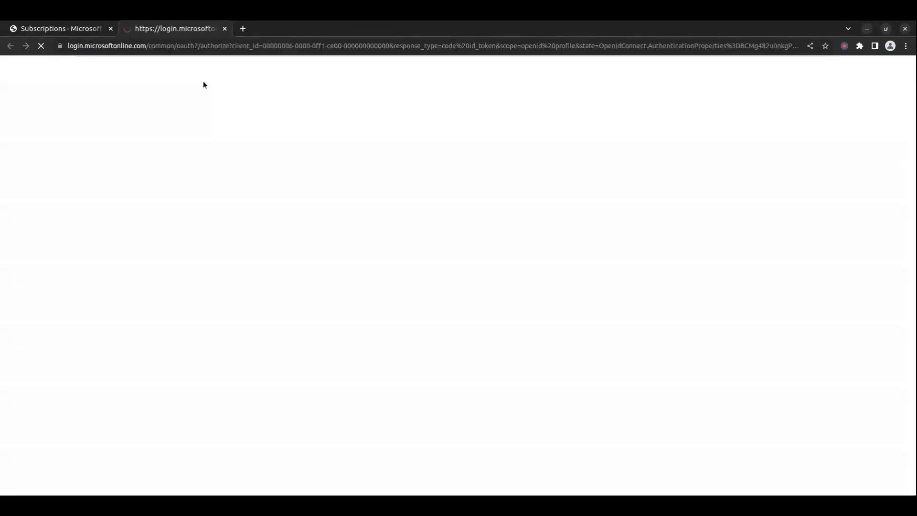
left_click(80, 29)
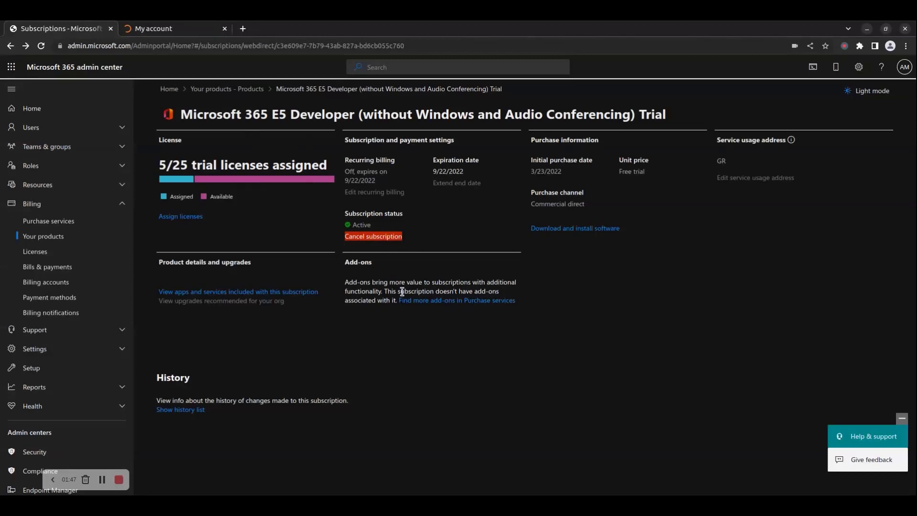
left_click_drag(403, 317, 159, 269)
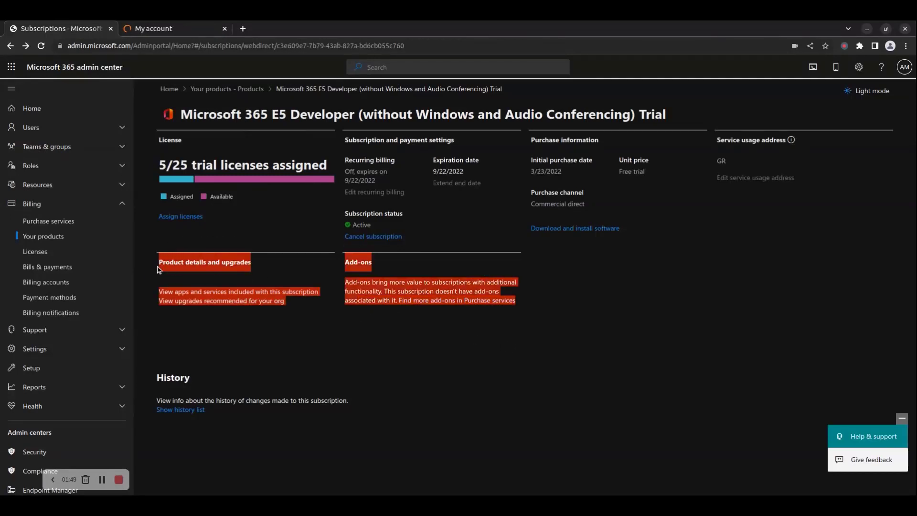
left_click(35, 252)
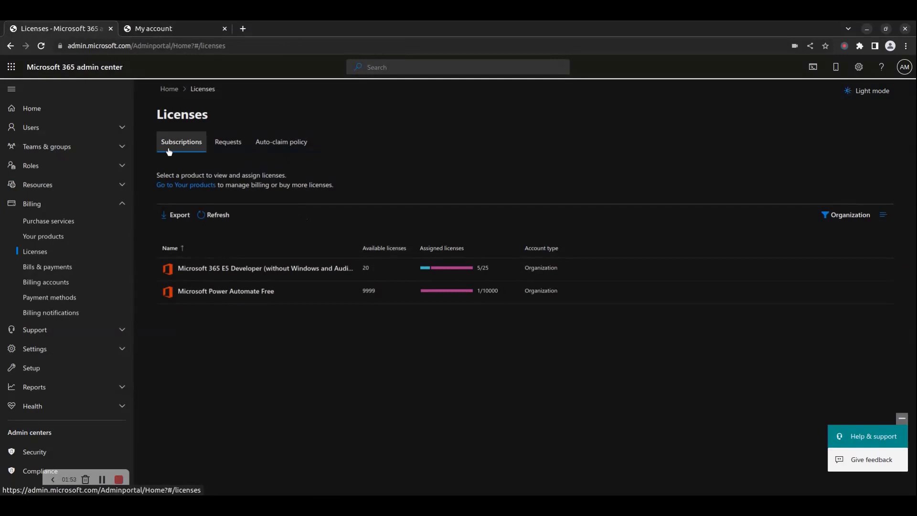
Browse the Requests, Auto-claim policy and Subscriptions tabs under Licenses
left_click(228, 143)
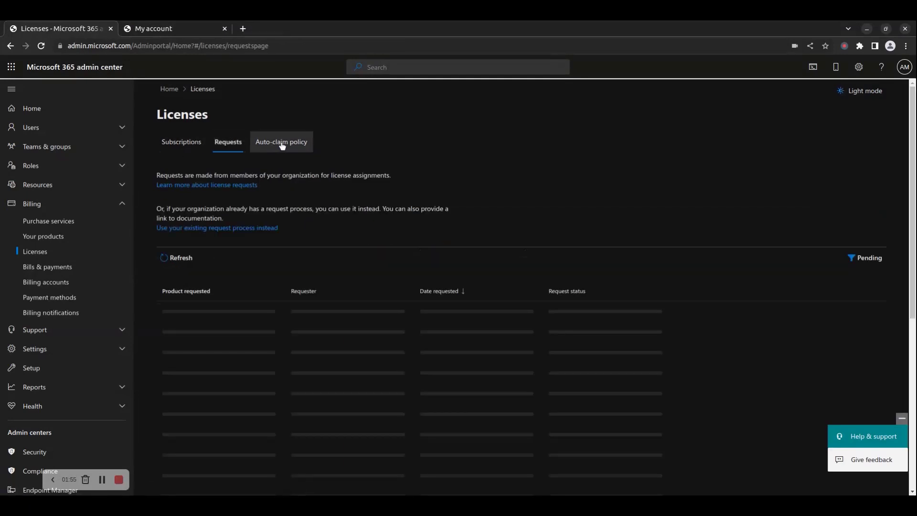
left_click(282, 144)
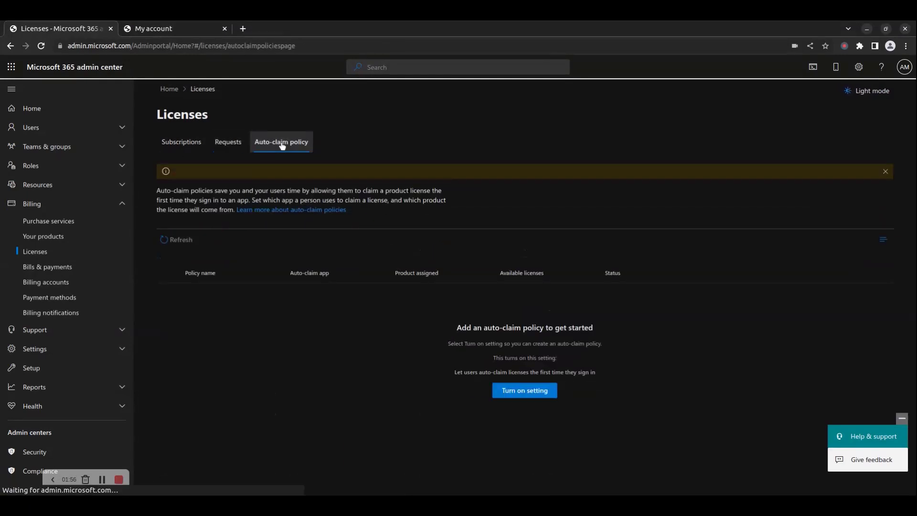
left_click(184, 145)
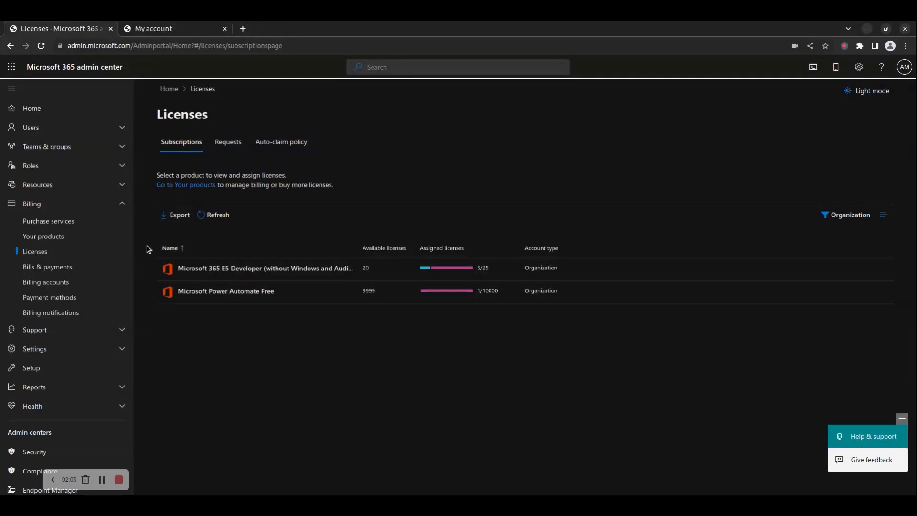
left_click_drag(148, 253, 421, 301)
left_click(580, 347)
left_click_drag(612, 256, 596, 328)
left_click(260, 380)
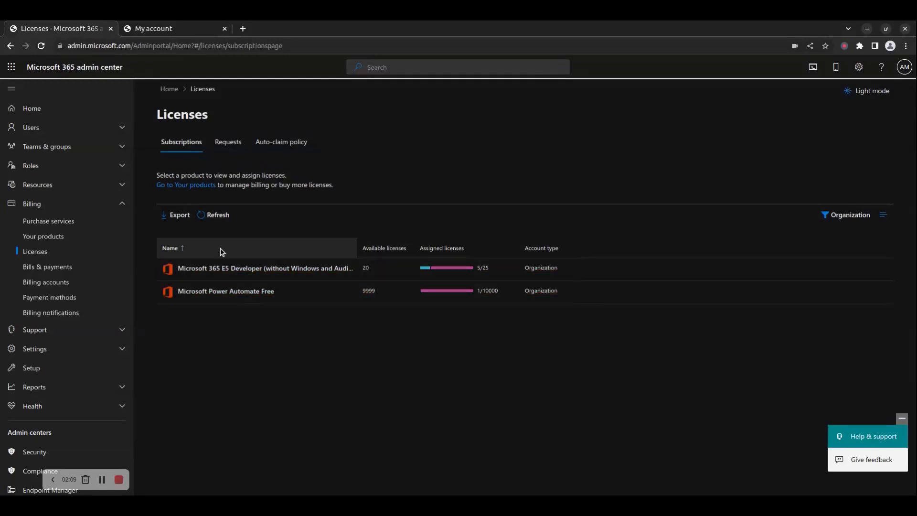
Export the subscriptions list as a ProductList CSV and open the downloaded file
left_click(180, 221)
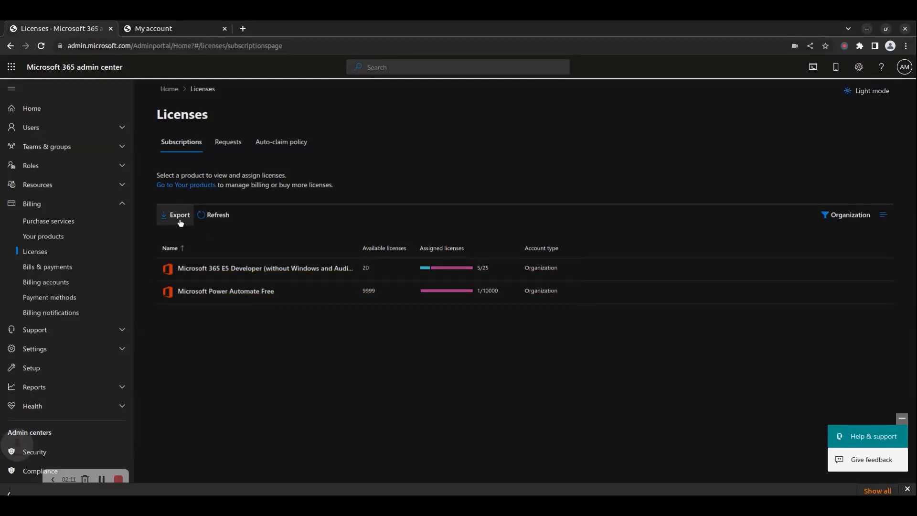
left_click(48, 487)
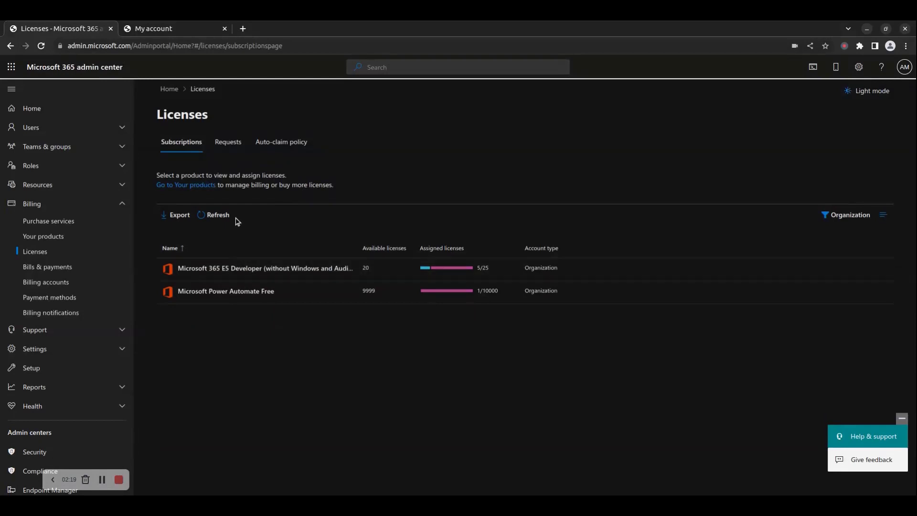
left_click(241, 275)
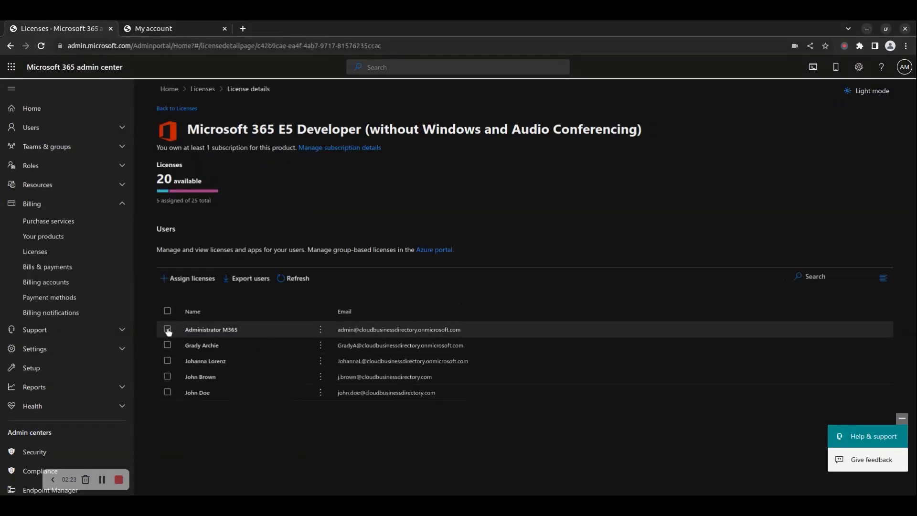
Select and then deselect the first three users of the E5 Developer license
left_click(168, 330)
left_click(167, 345)
left_click(167, 360)
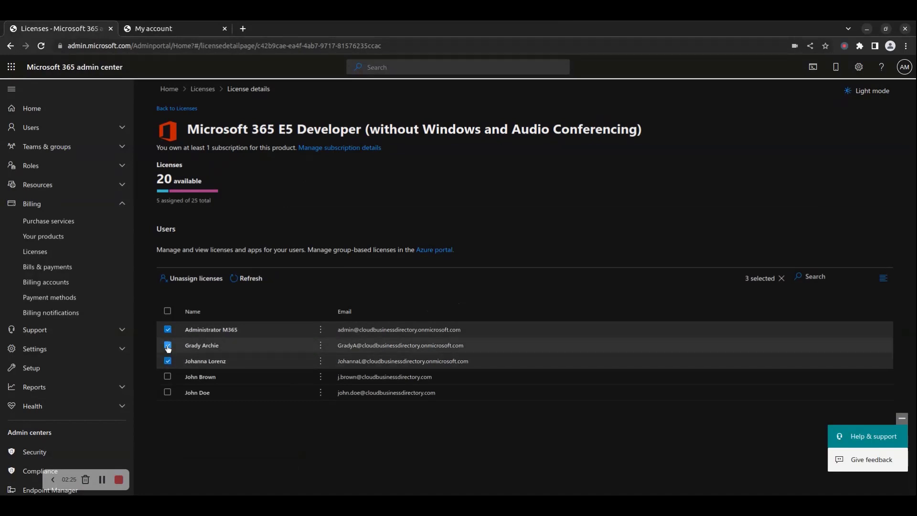
left_click(168, 345)
left_click(168, 329)
left_click(168, 361)
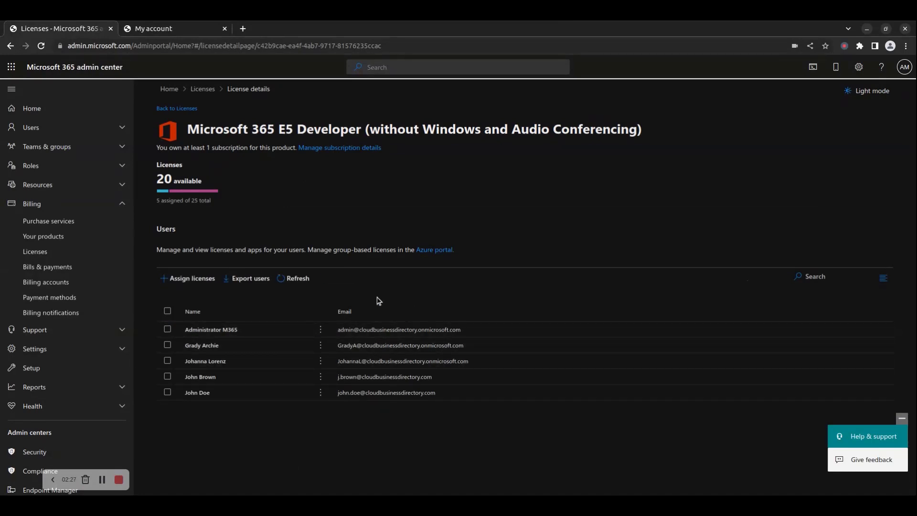
Try Assign licenses, Export users and a search for 'j' without making changes
left_click(200, 280)
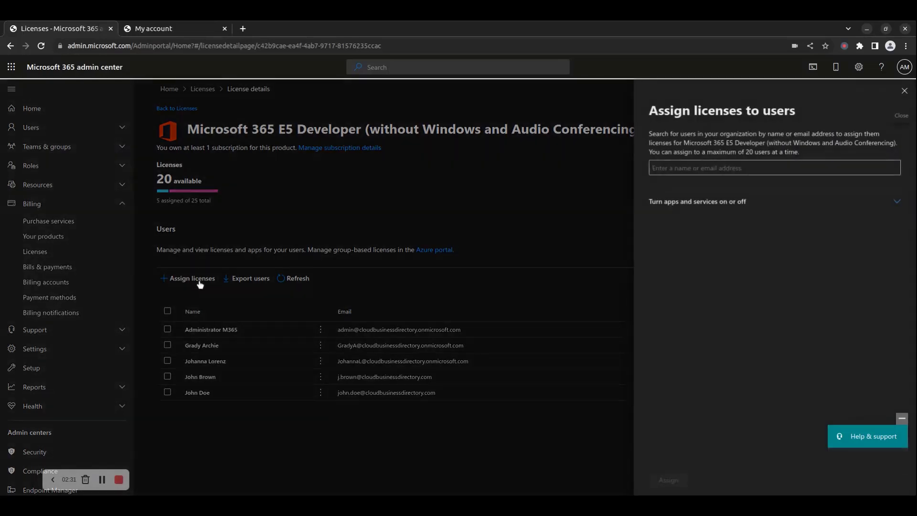
left_click(714, 167)
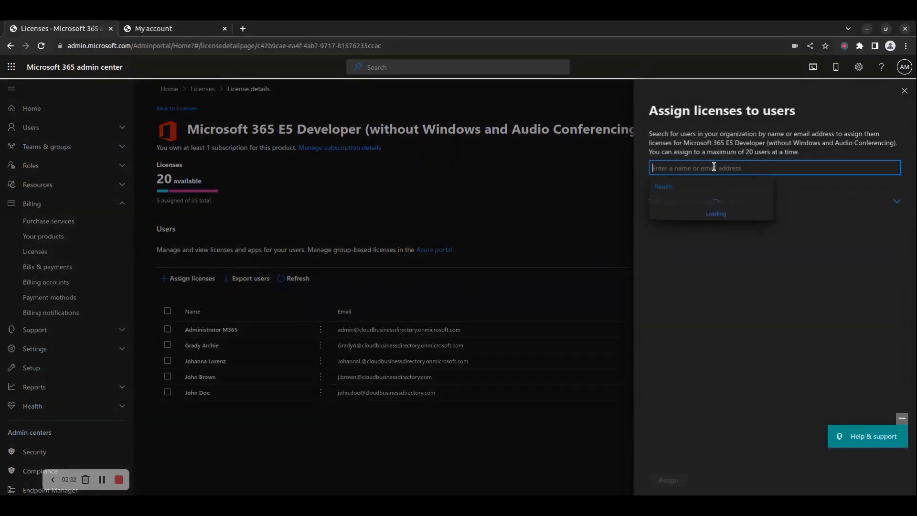
left_click(905, 91)
left_click(261, 282)
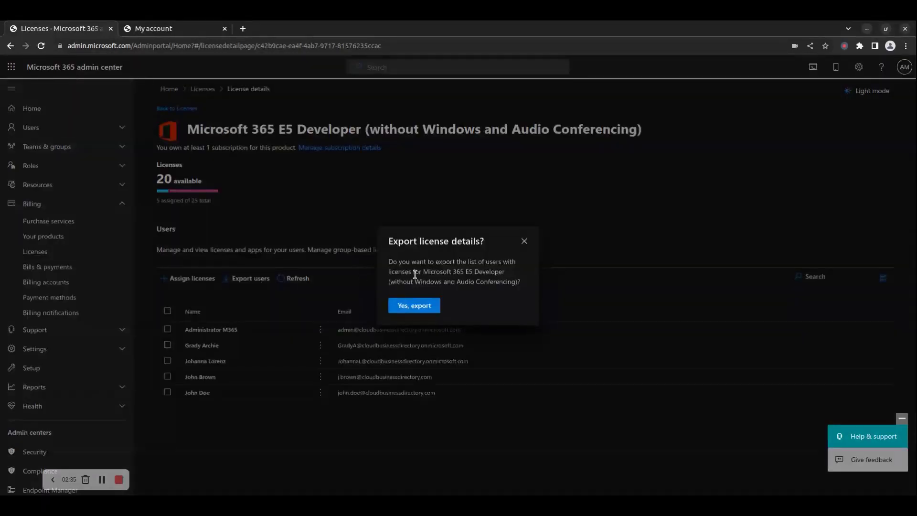
left_click(525, 242)
left_click(826, 282)
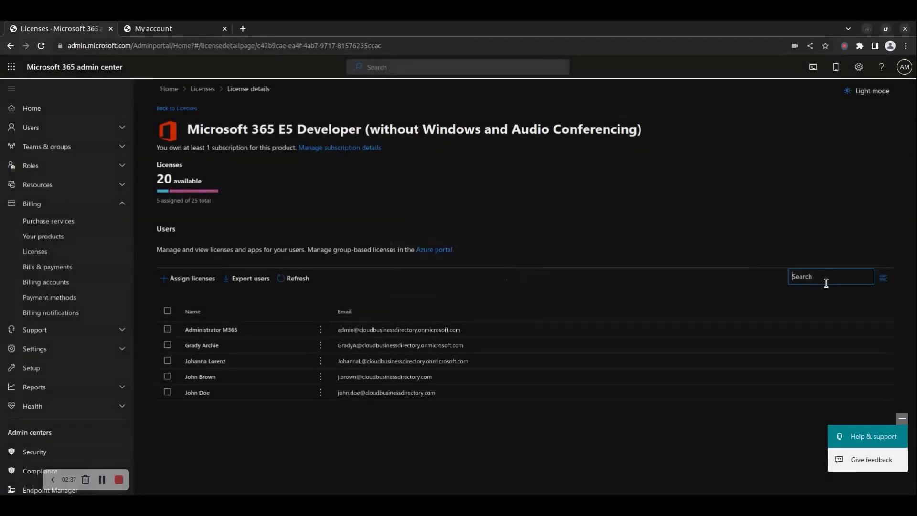
type("john")
Open the Azure portal in a new tab, then show the license Requests page
left_click(434, 250)
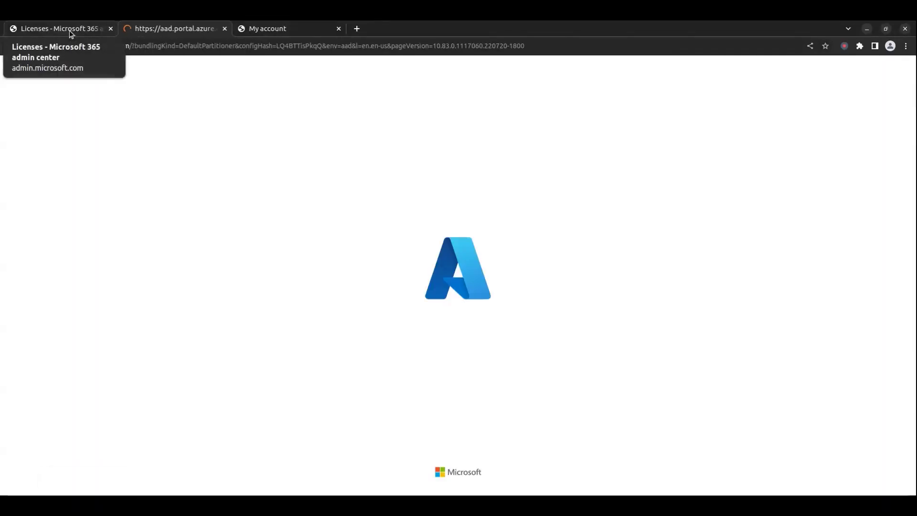
left_click(69, 32)
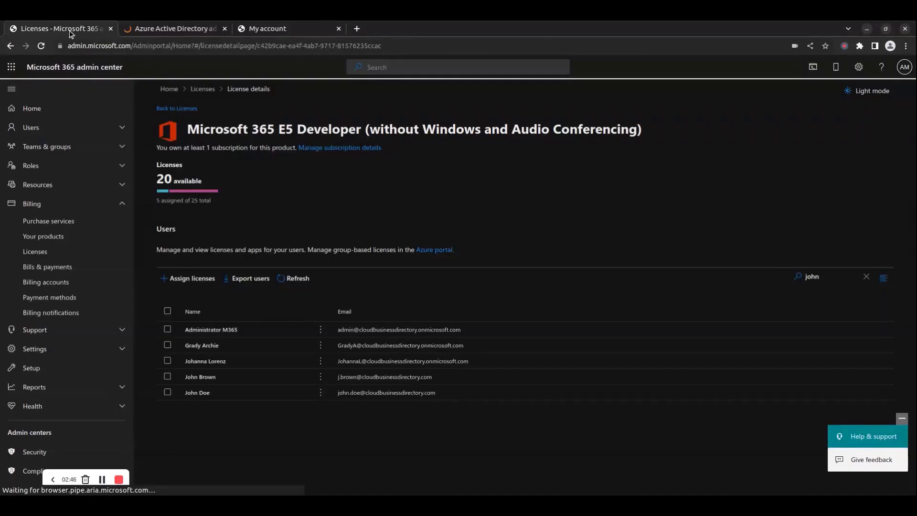
left_click(66, 258)
left_click(239, 145)
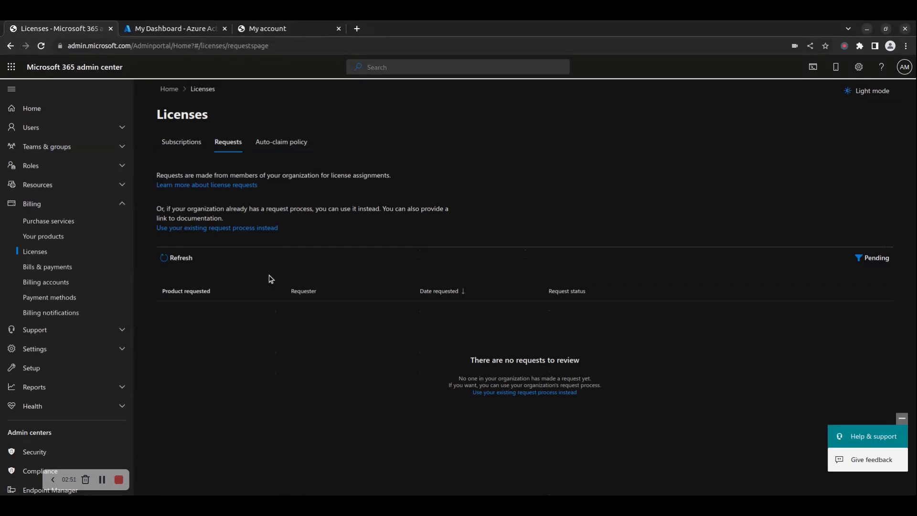
left_click(170, 260)
left_click_drag(467, 359, 614, 391)
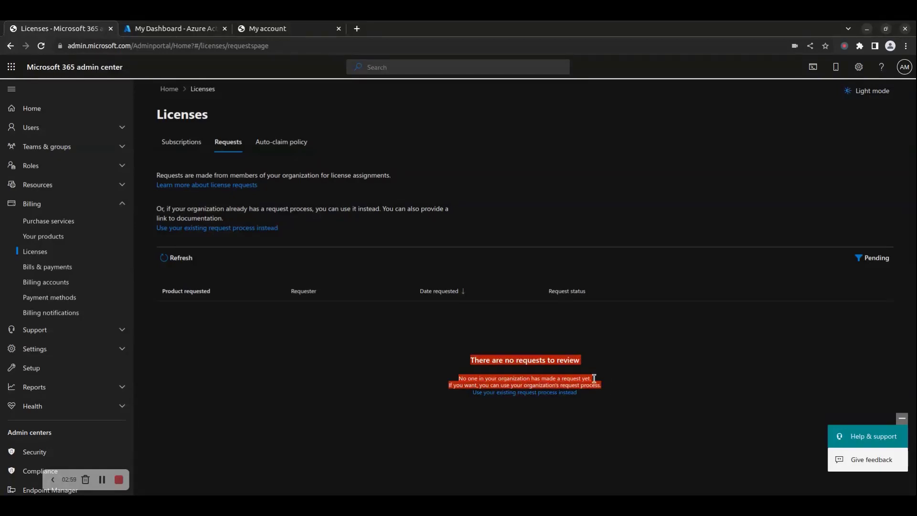
left_click(369, 345)
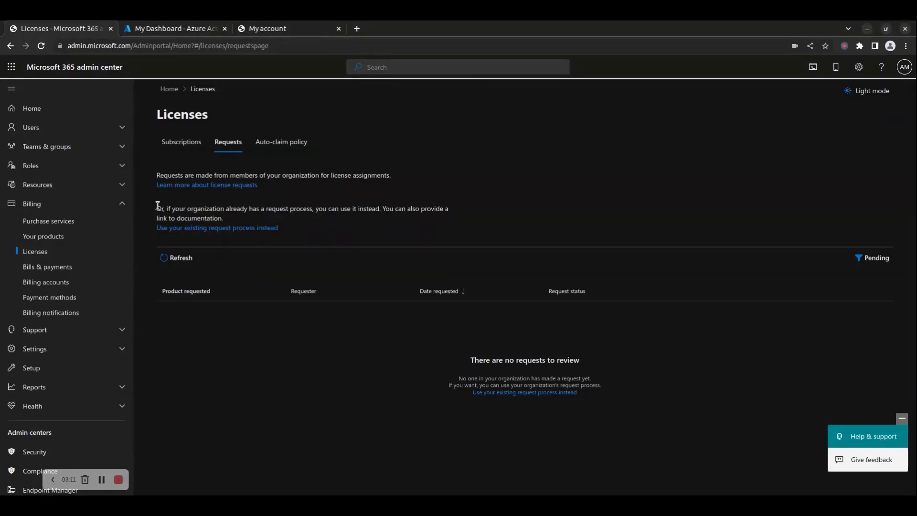
left_click_drag(167, 206, 225, 219)
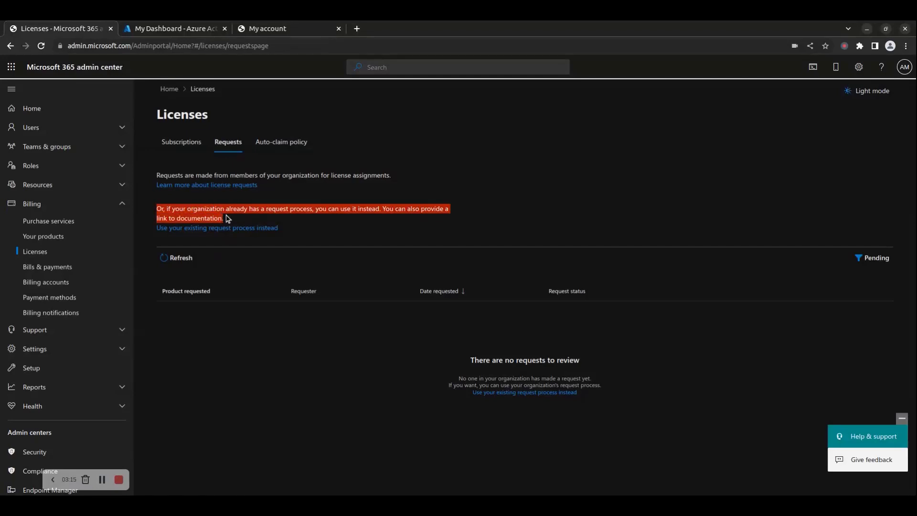
left_click(225, 218)
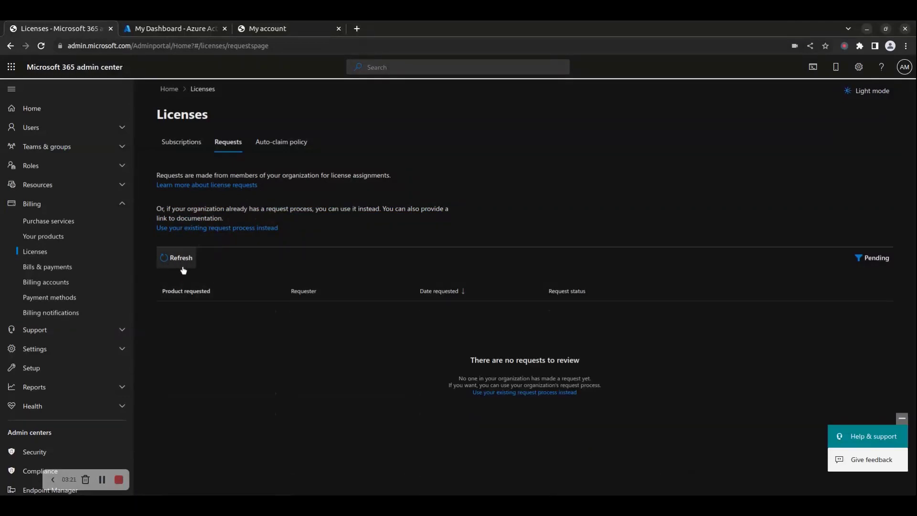
left_click_drag(373, 313, 639, 415)
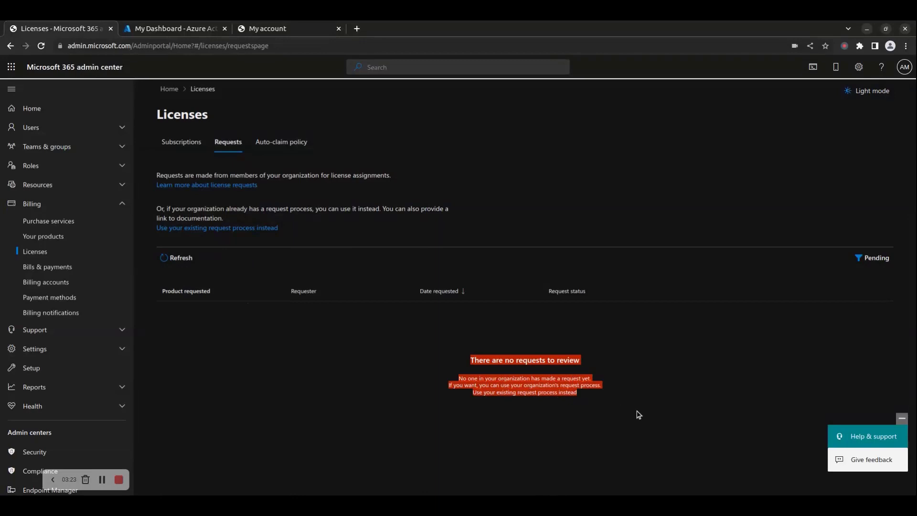
left_click(637, 417)
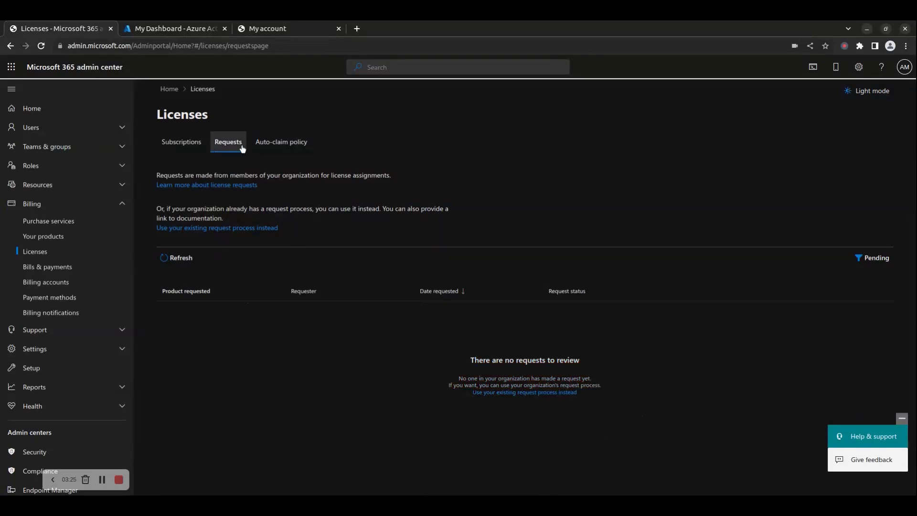
left_click_drag(459, 362, 629, 401)
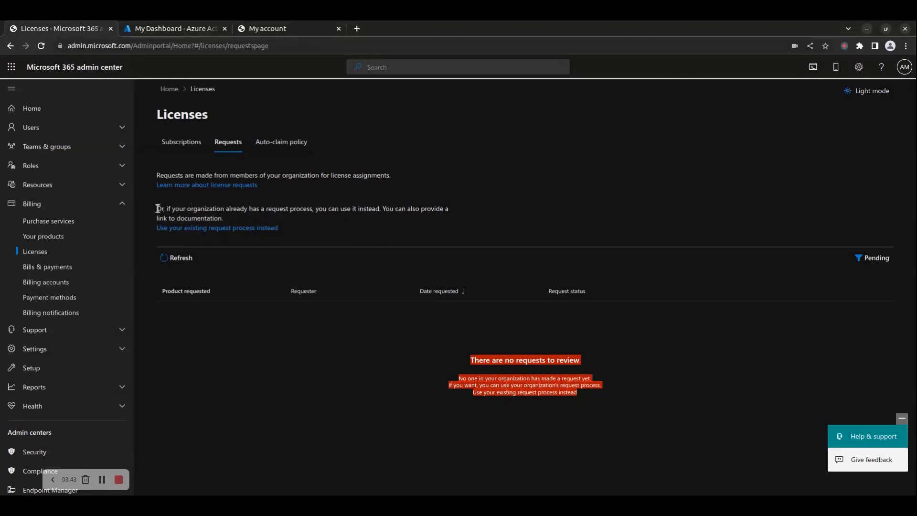
left_click_drag(157, 209, 360, 211)
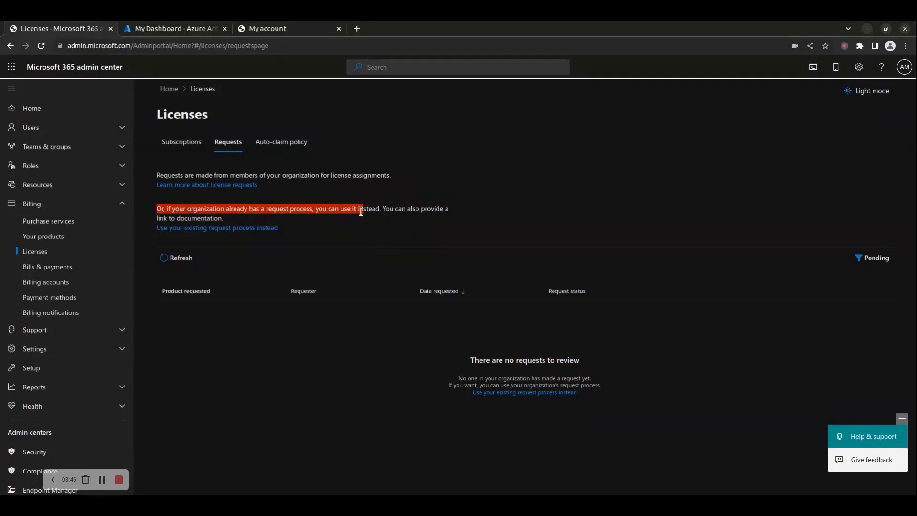
left_click(215, 229)
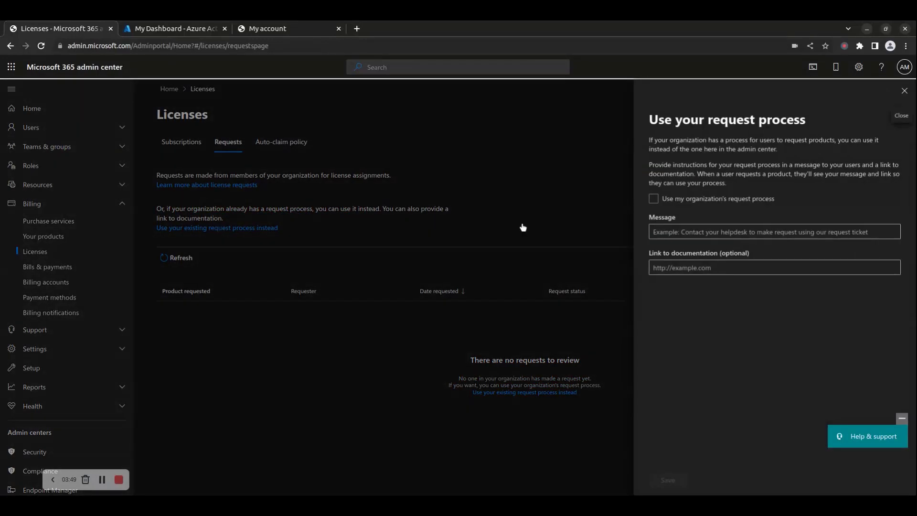
left_click_drag(652, 120, 761, 189)
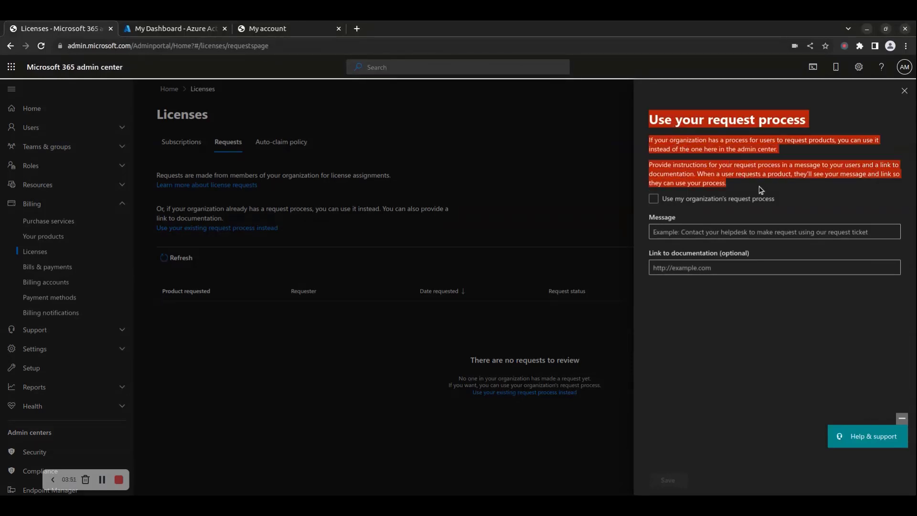
left_click(674, 233)
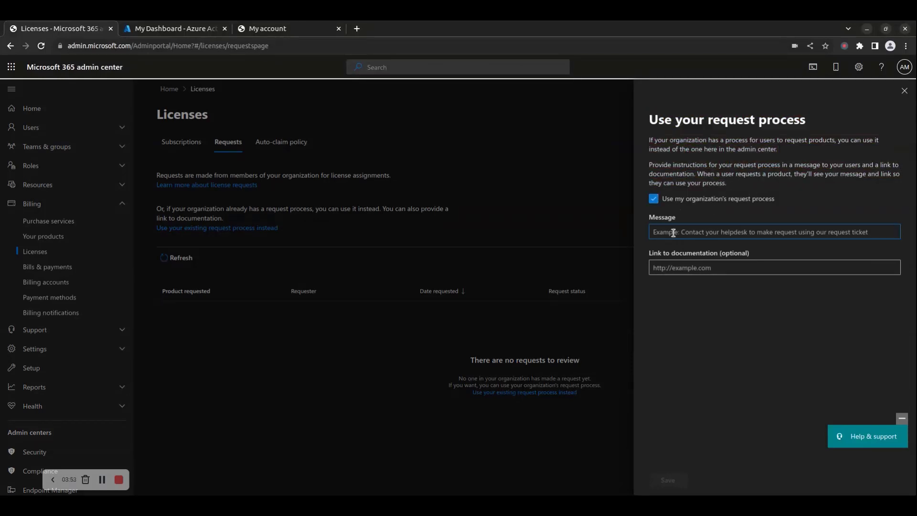
type("Follow our ")
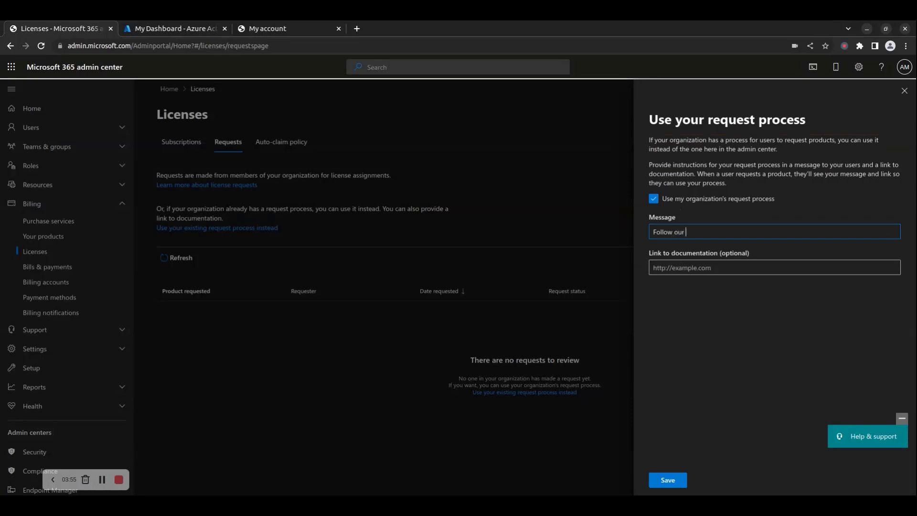
type("company process for self-service license request")
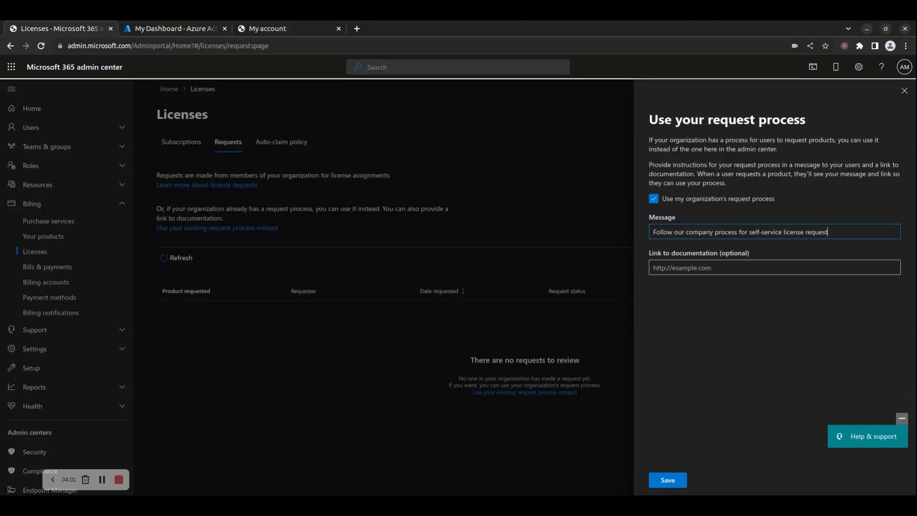
left_click(711, 269)
type("https://documentation.com")
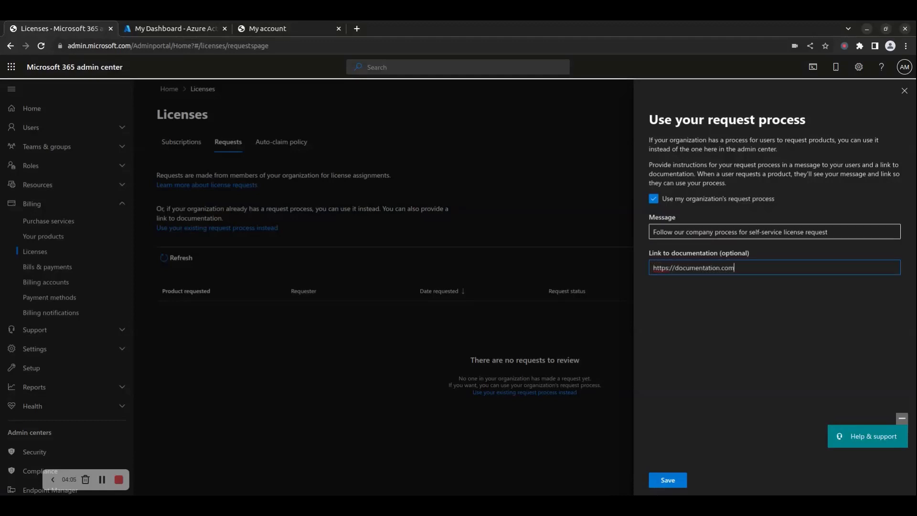
left_click(668, 480)
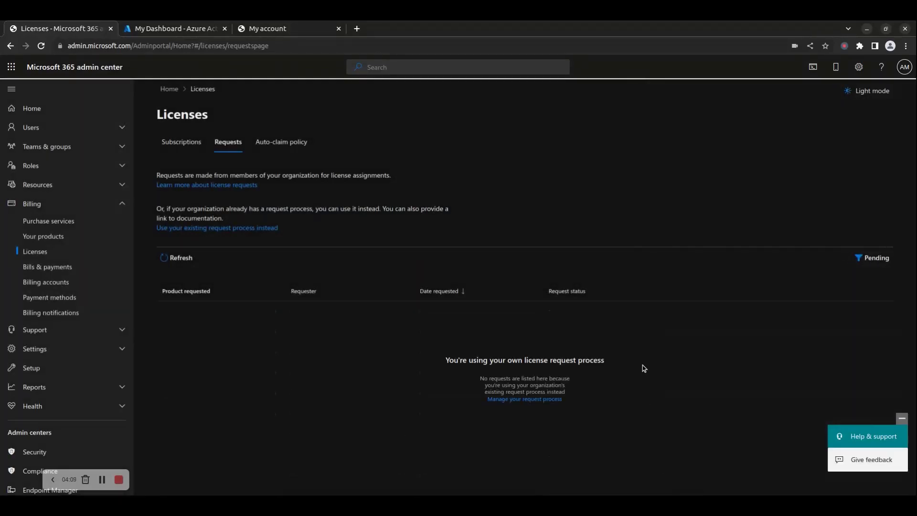
Turn on letting users auto-claim licenses in the Auto-claim policy settings
left_click(292, 145)
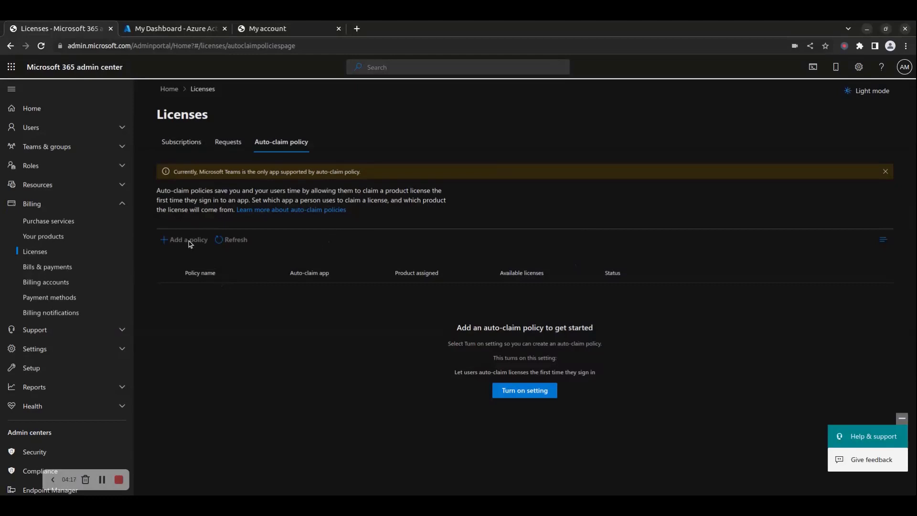
left_click_drag(182, 171, 393, 174)
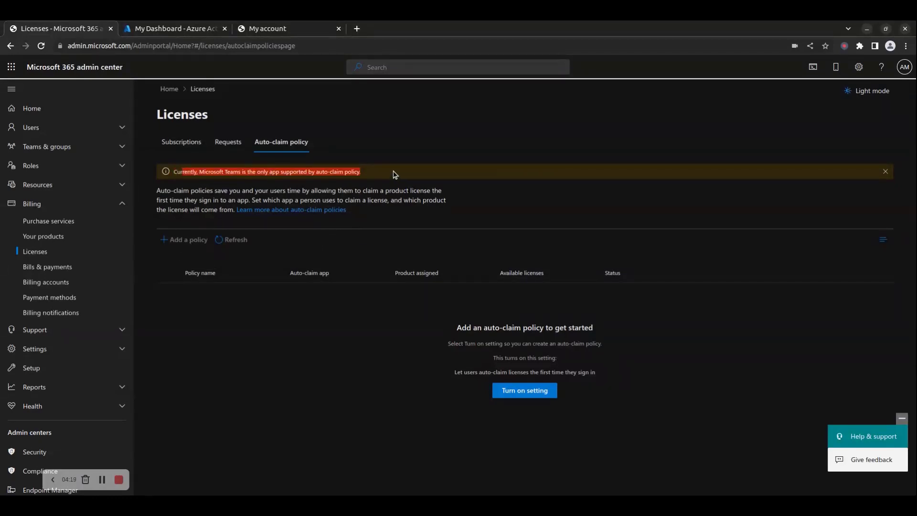
mouse_move(304, 183)
left_mouse_down()
mouse_move(368, 173)
mouse_move(292, 177)
mouse_move(320, 178)
left_mouse_up()
left_click(347, 373)
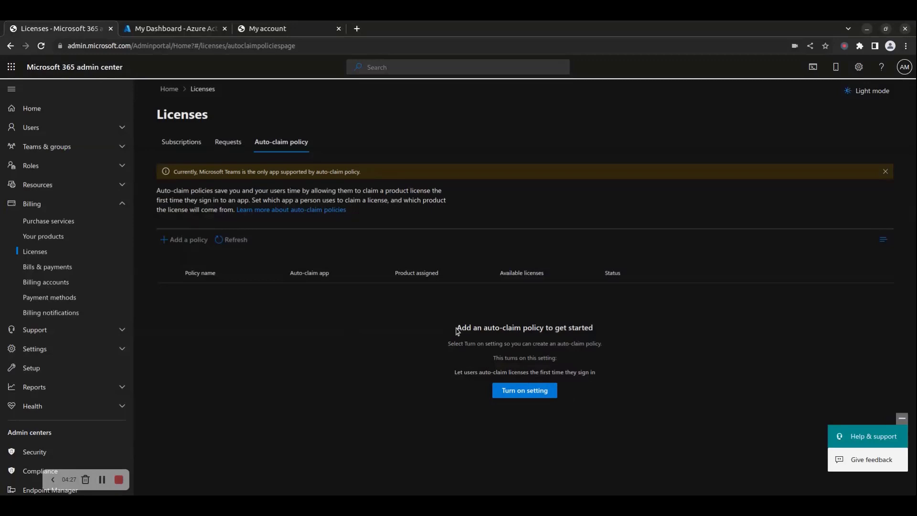
left_click_drag(457, 330, 530, 395)
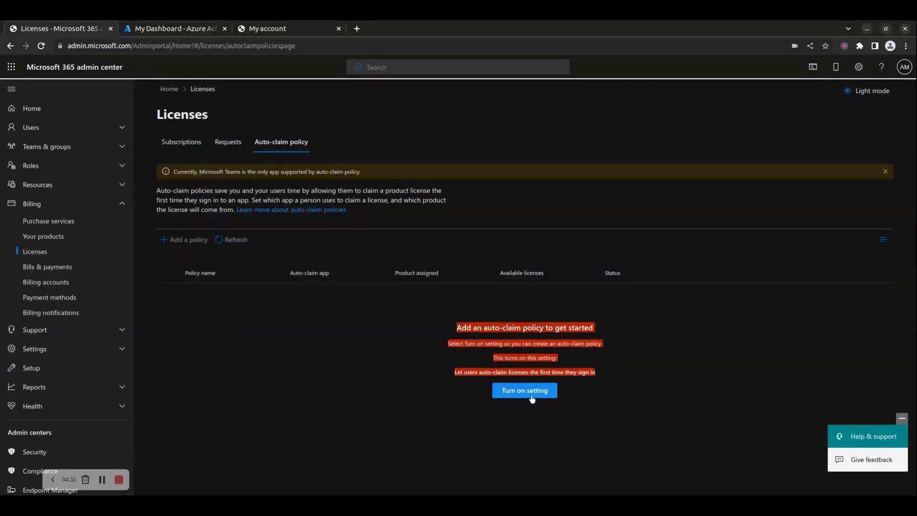
left_click(530, 396)
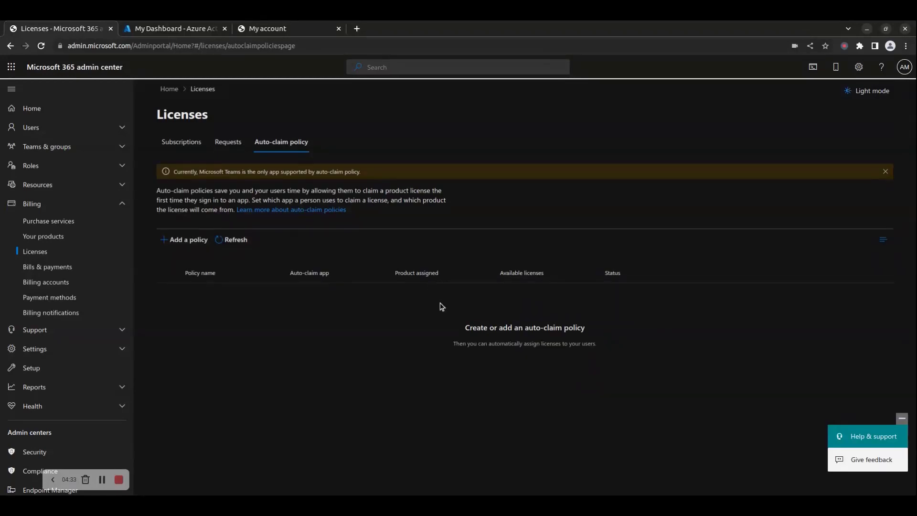
left_click_drag(456, 328, 608, 348)
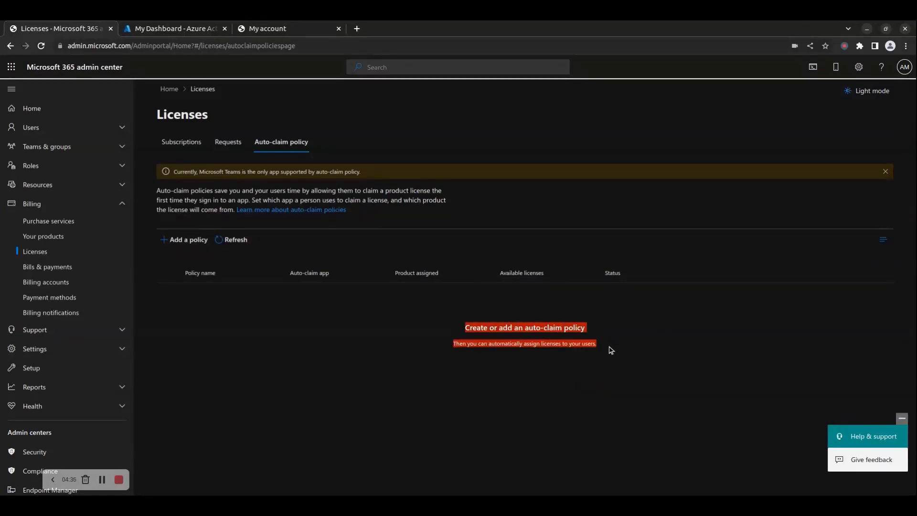
Start an auto-claim policy named 'testp', then discard it without saving
left_click(184, 239)
left_click(457, 259)
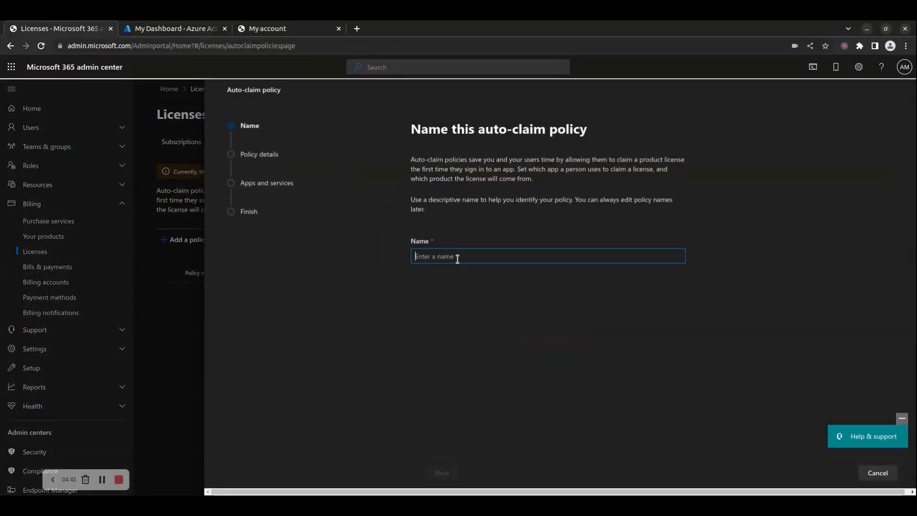
type("testpolicy")
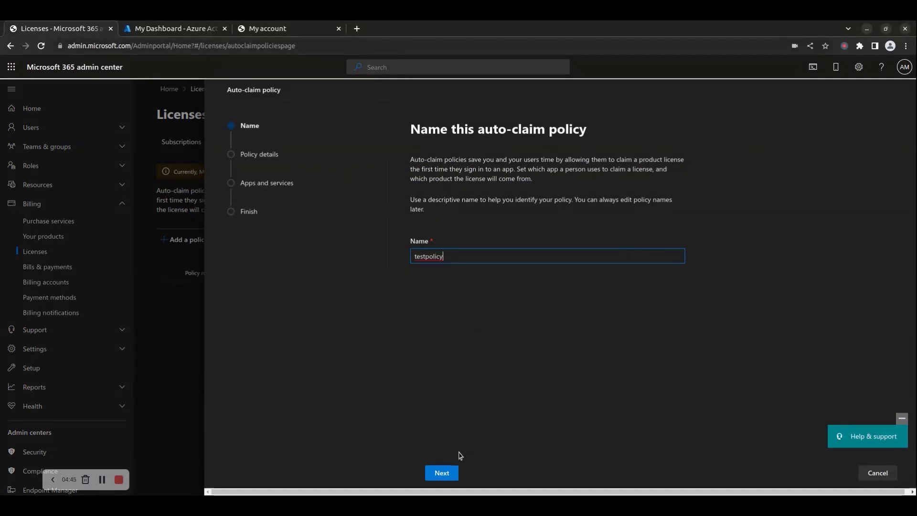
left_click(878, 466)
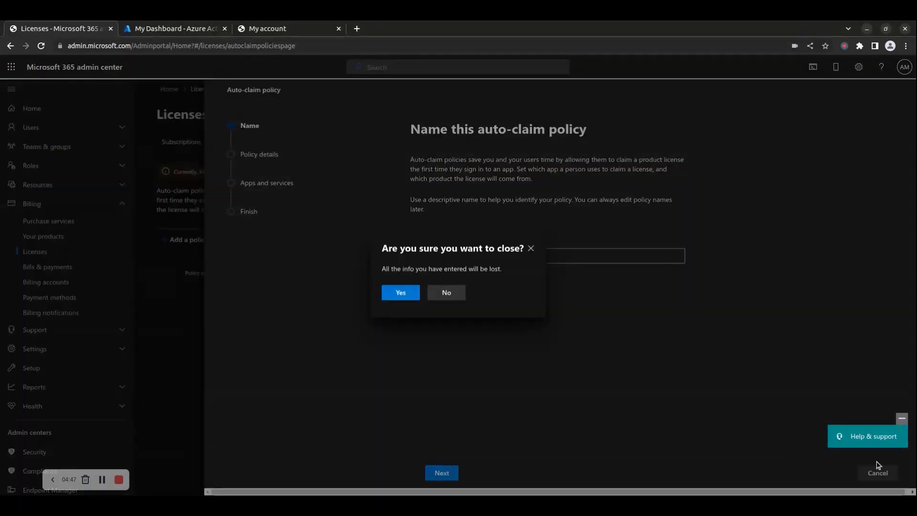
left_click(401, 293)
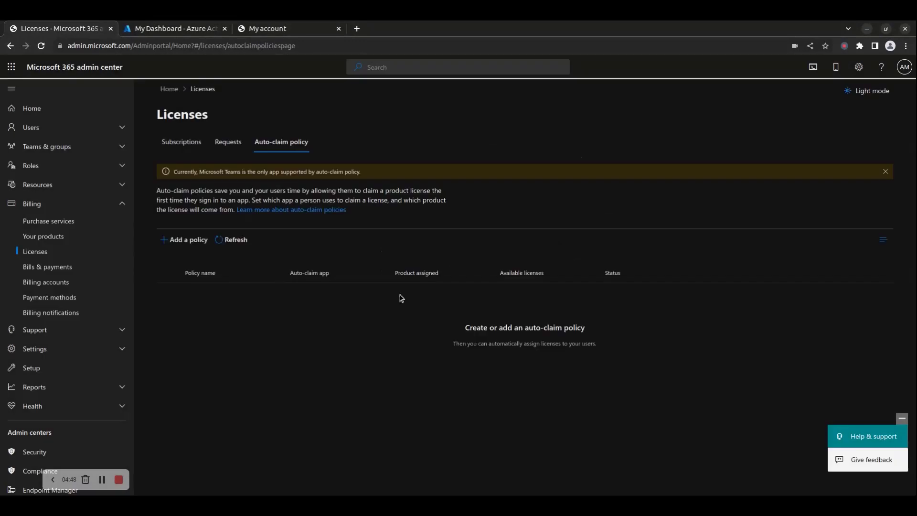
left_click(54, 272)
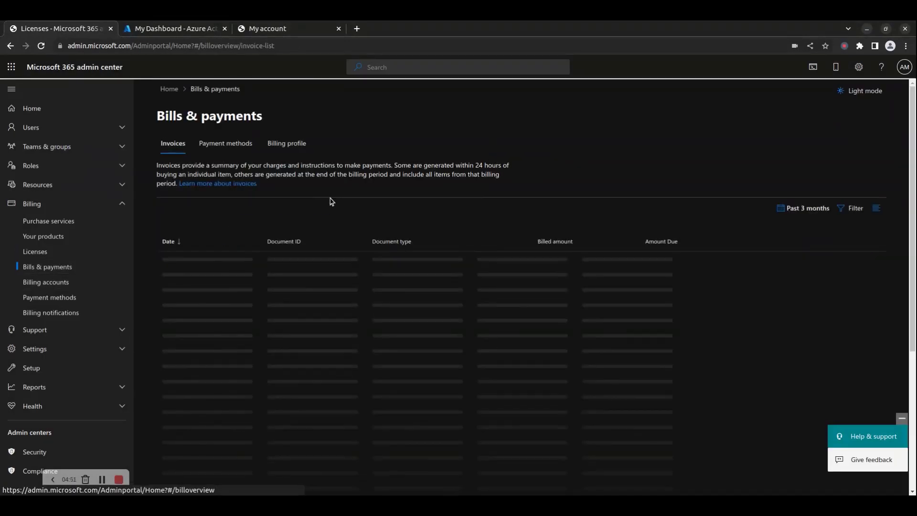
Browse the Payment methods, Billing profile and Invoices tabs, noting no invoices are available
left_click(238, 145)
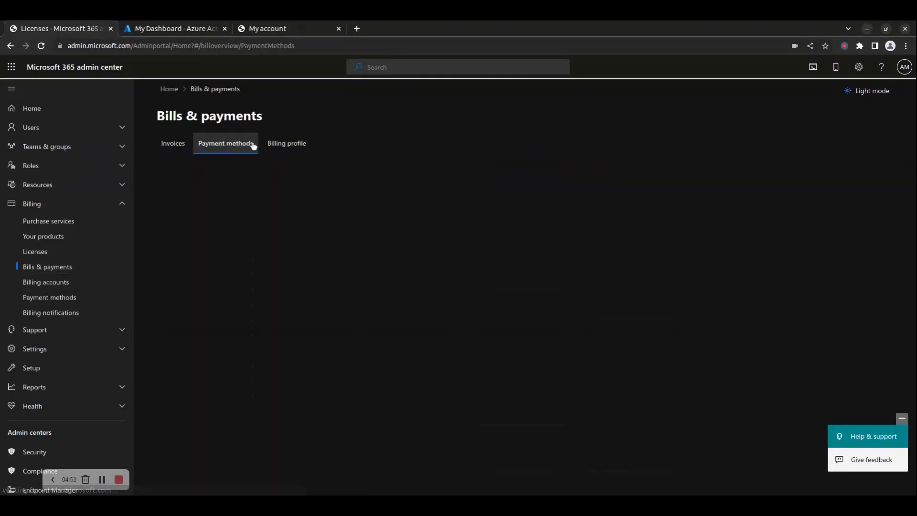
left_click(290, 146)
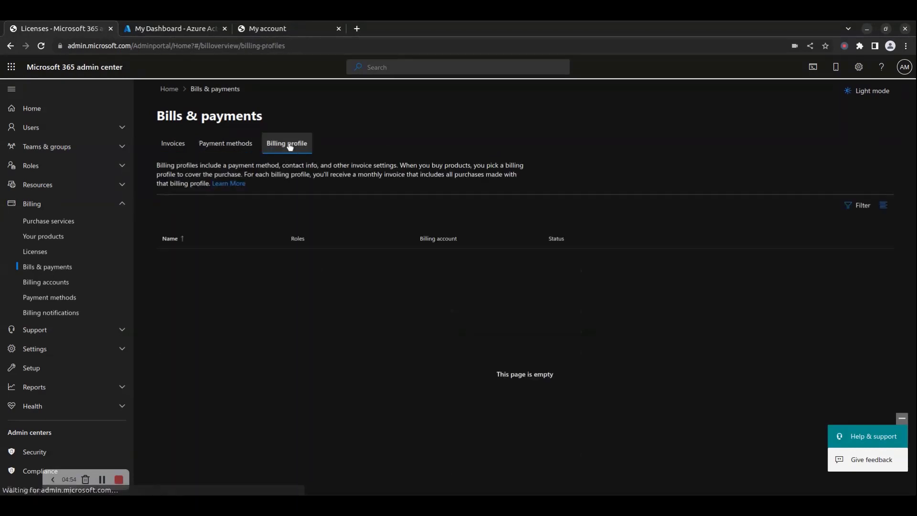
left_click(178, 144)
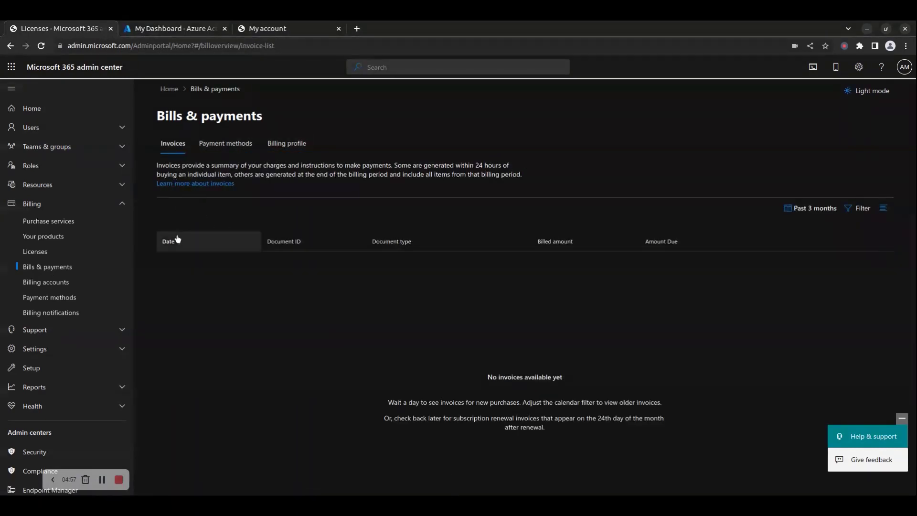
left_click_drag(488, 379, 687, 433)
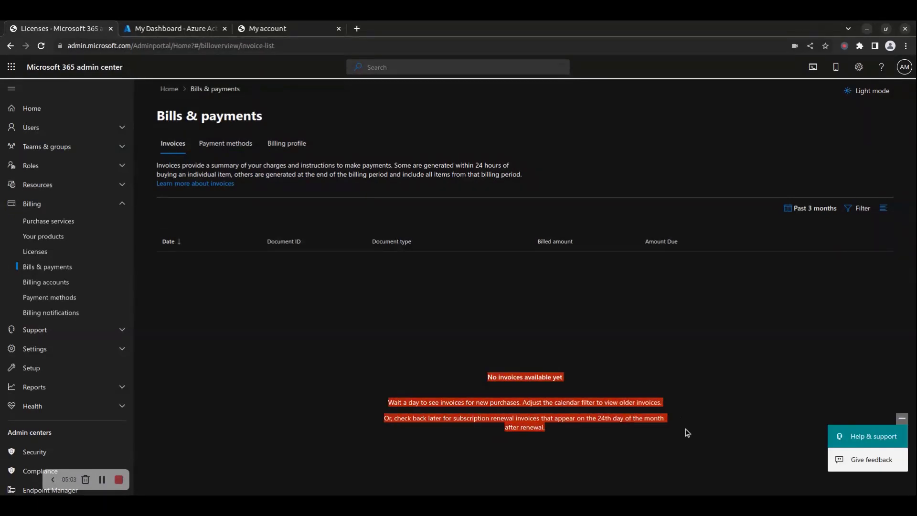
left_click(666, 376)
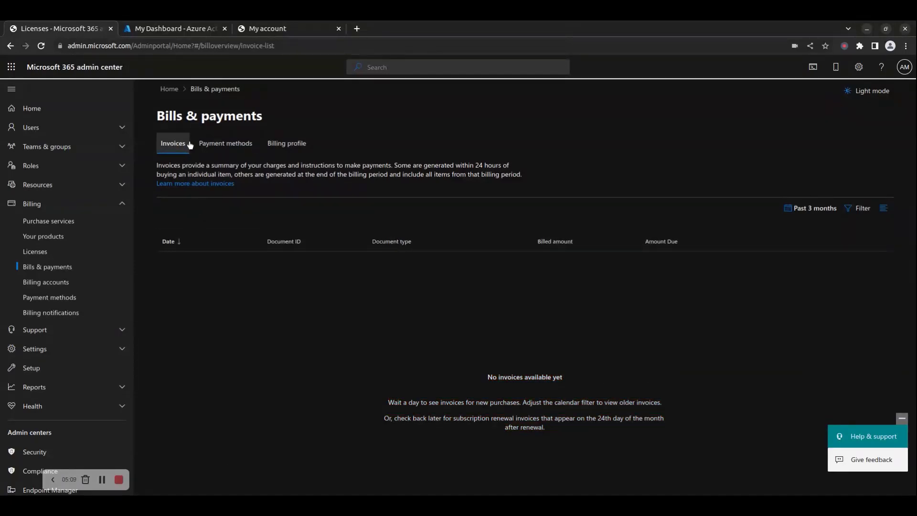
Review the empty Payment methods list and open the Add a payment method form
left_click(225, 143)
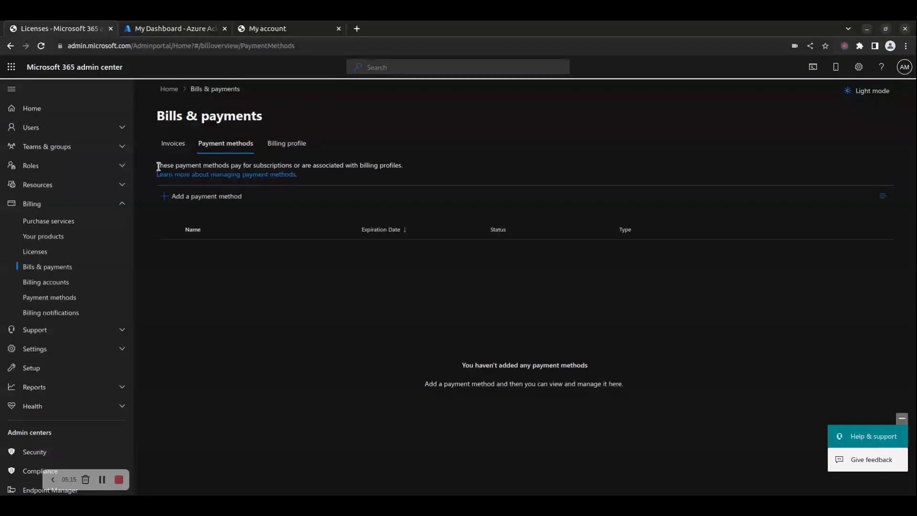
left_click_drag(416, 360, 577, 333)
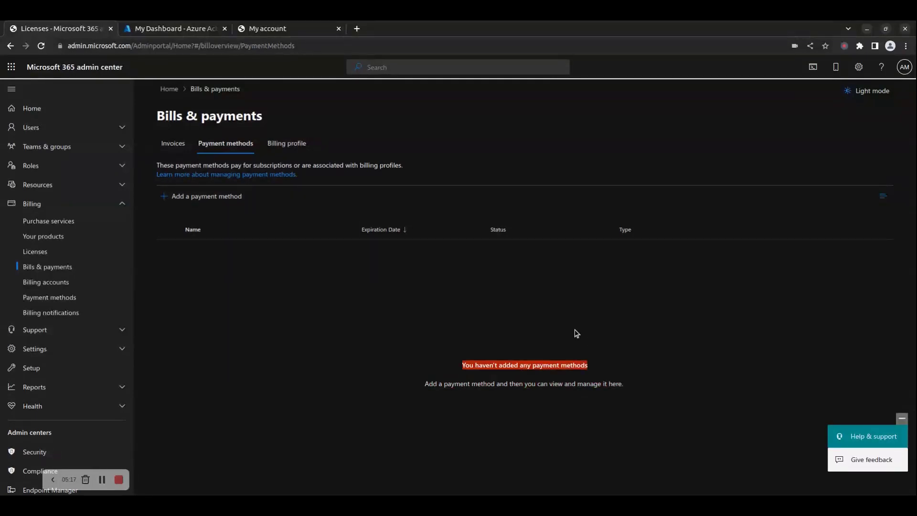
left_click_drag(425, 383, 629, 384)
left_click_drag(465, 368, 635, 383)
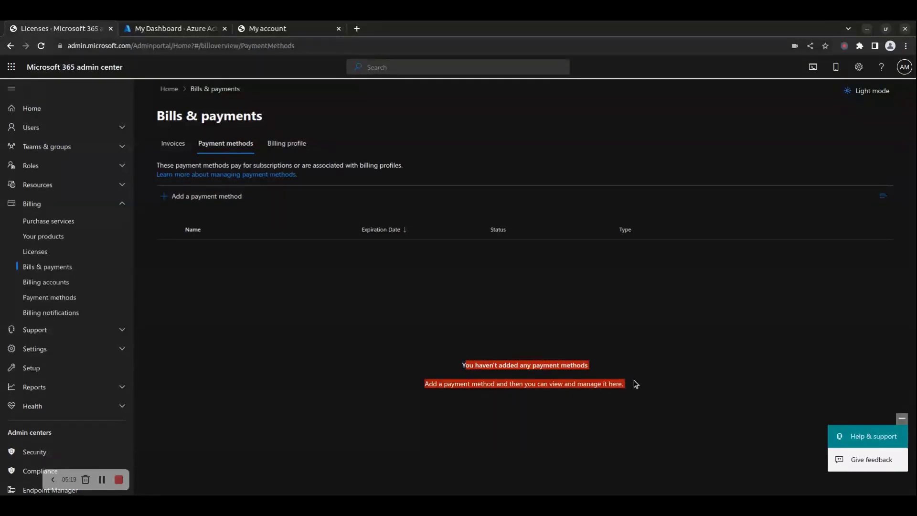
left_click(201, 197)
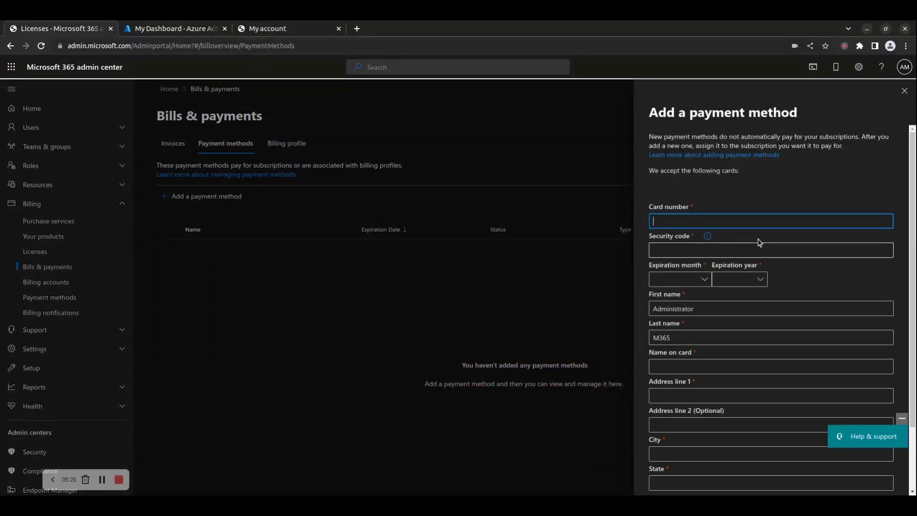
left_click(694, 248)
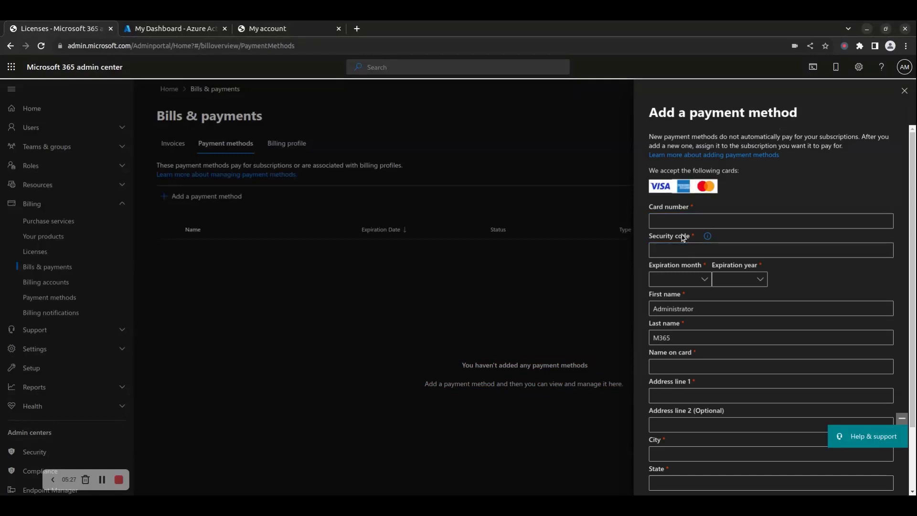
left_click_drag(701, 262, 690, 354)
left_click_drag(658, 381, 715, 420)
scroll(715, 419, "down", 2)
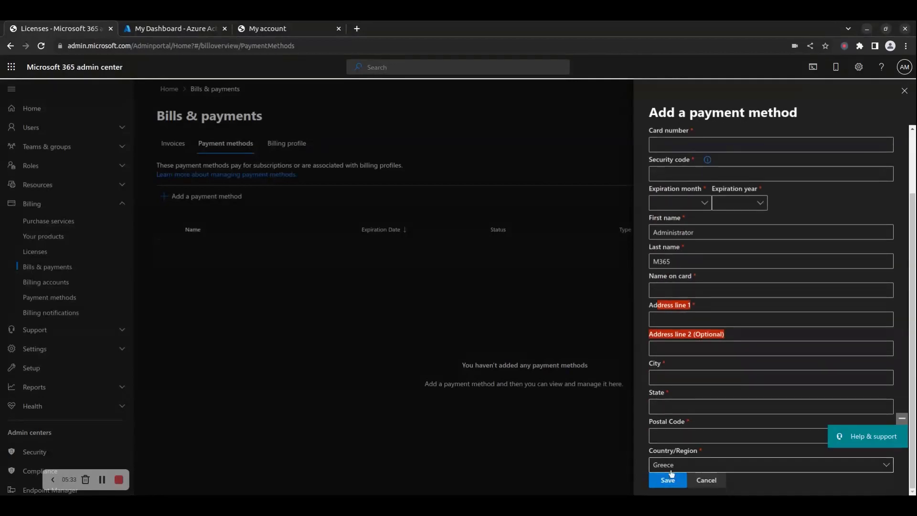
left_click(709, 483)
Review the empty Billing profile list, then move on to Billing accounts
left_click(270, 147)
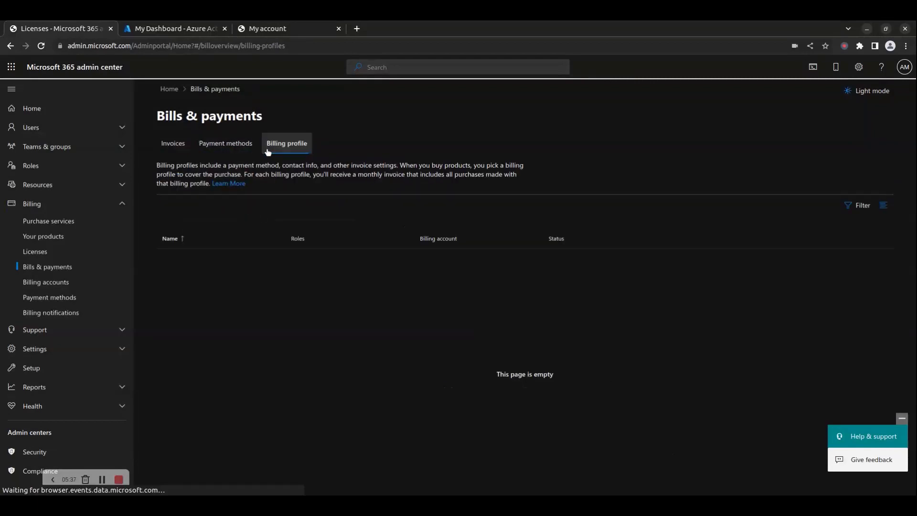
left_click_drag(492, 352, 529, 360)
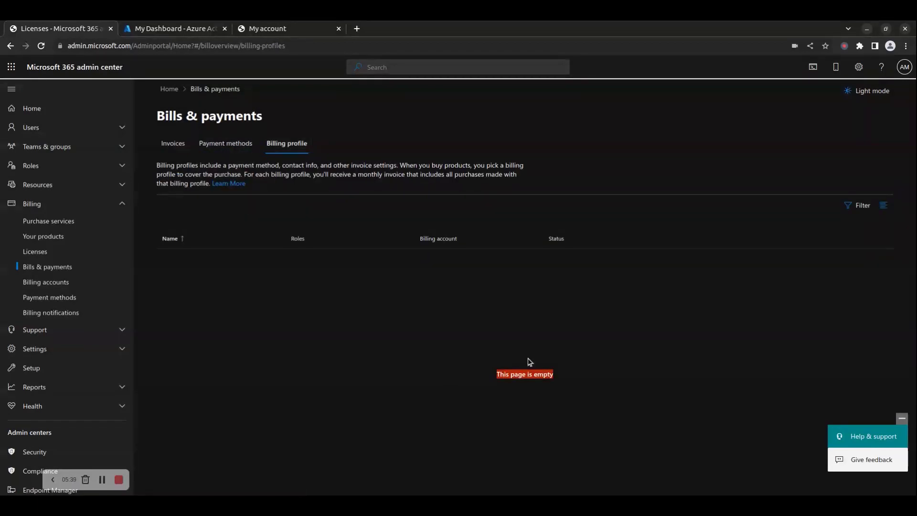
left_click(521, 348)
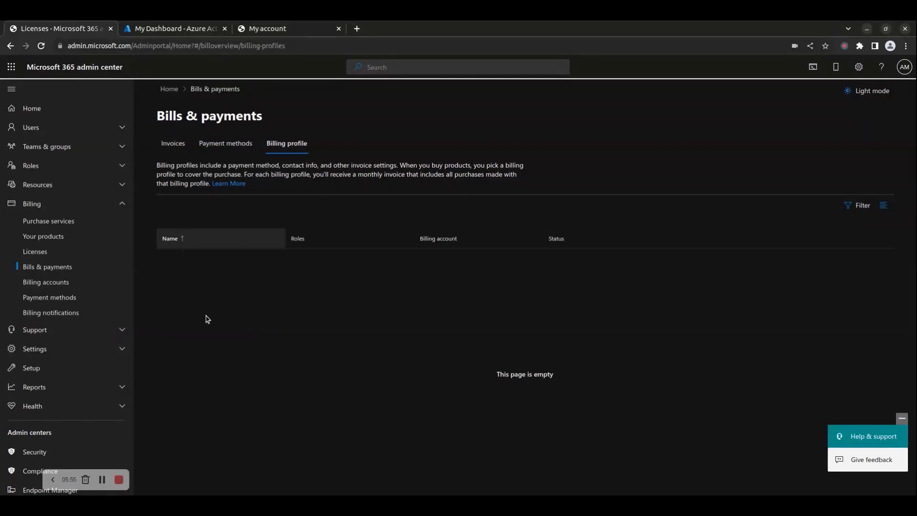
left_click_drag(494, 374, 592, 380)
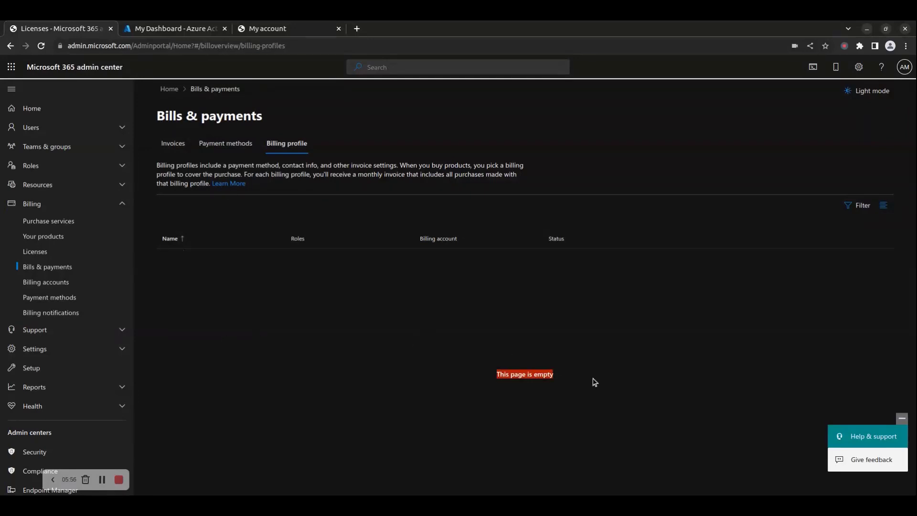
left_click(54, 286)
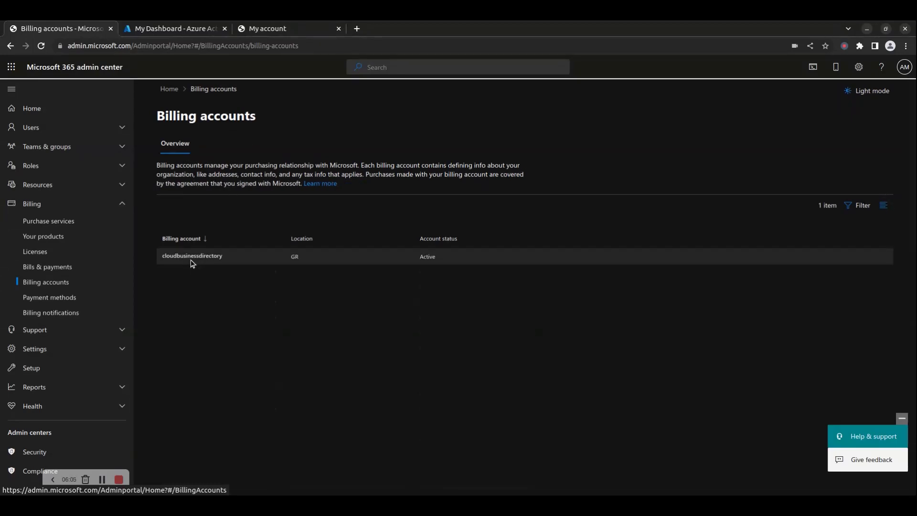
Highlight the cloudbusinessdirectory account's name, location and status, then open its details
left_click_drag(150, 241, 432, 253)
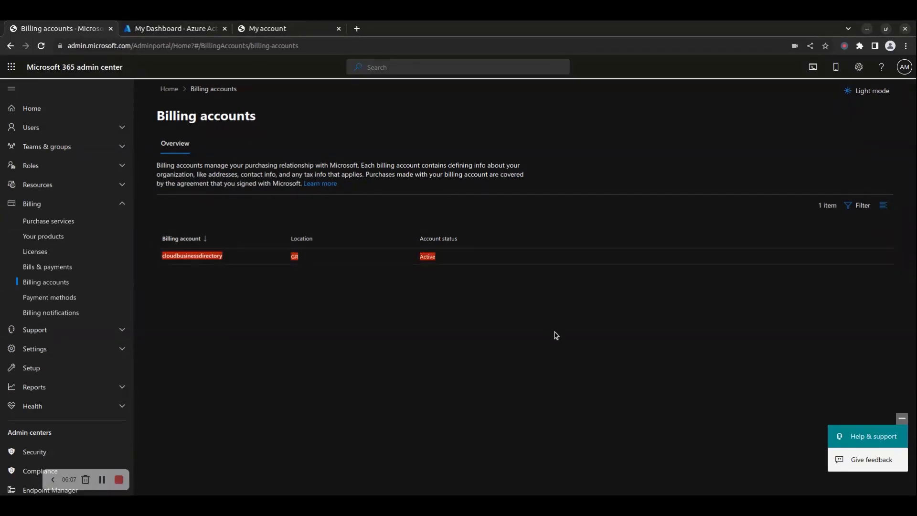
left_click_drag(151, 236, 401, 268)
left_click(430, 257)
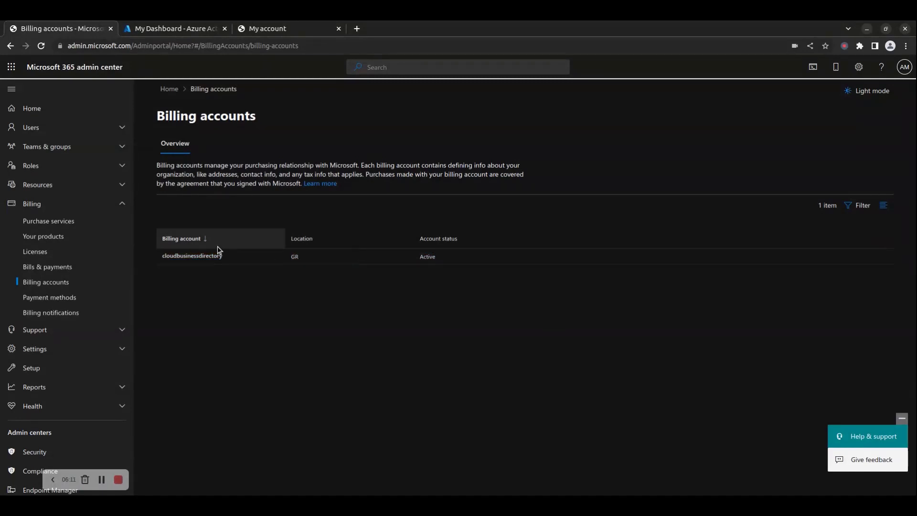
left_click_drag(218, 249, 274, 268)
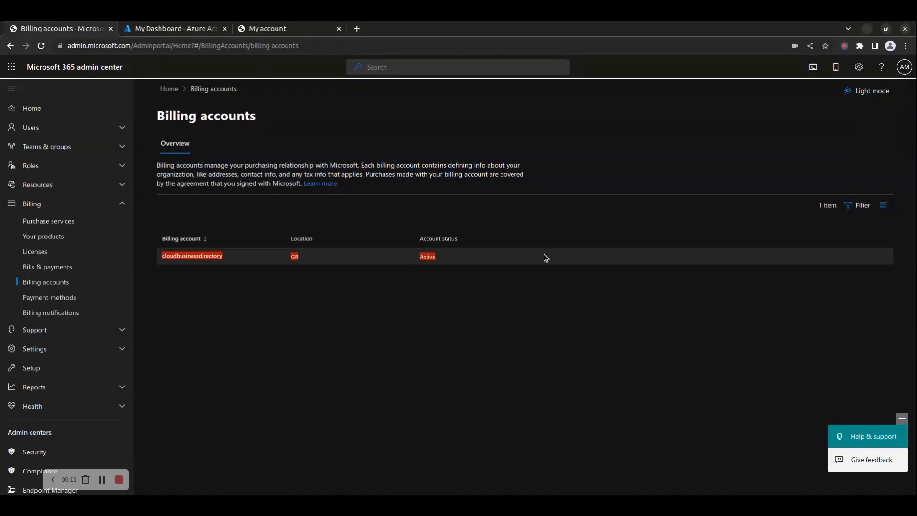
left_click(479, 302)
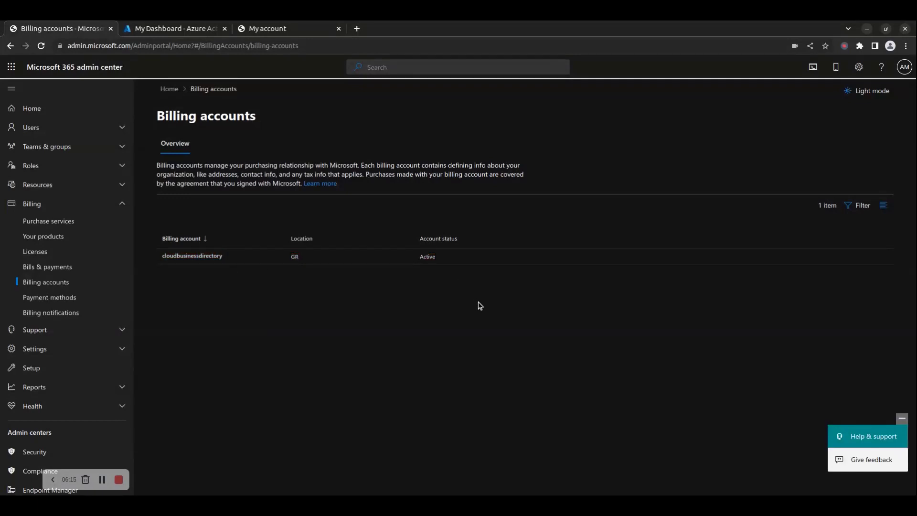
left_click(182, 257)
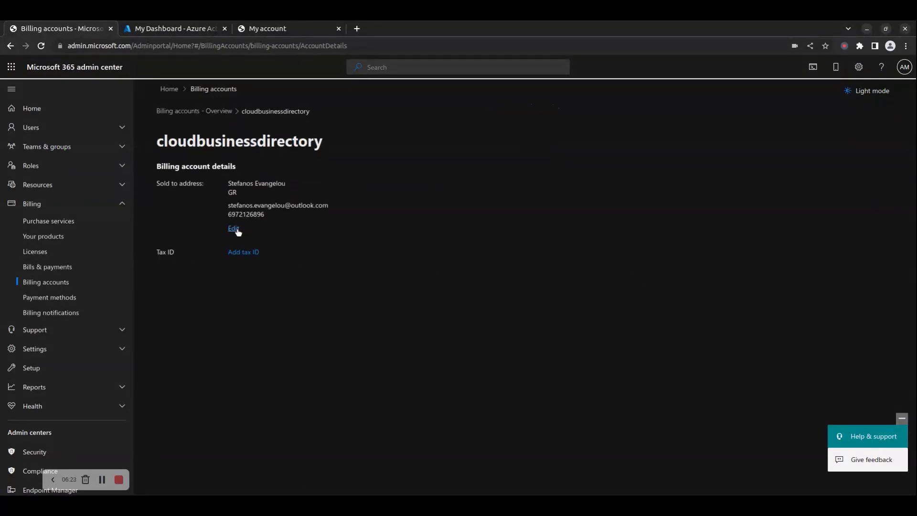
Open the sold-to address Edit flyout, close it without saving, and go to Payment methods
left_click(235, 229)
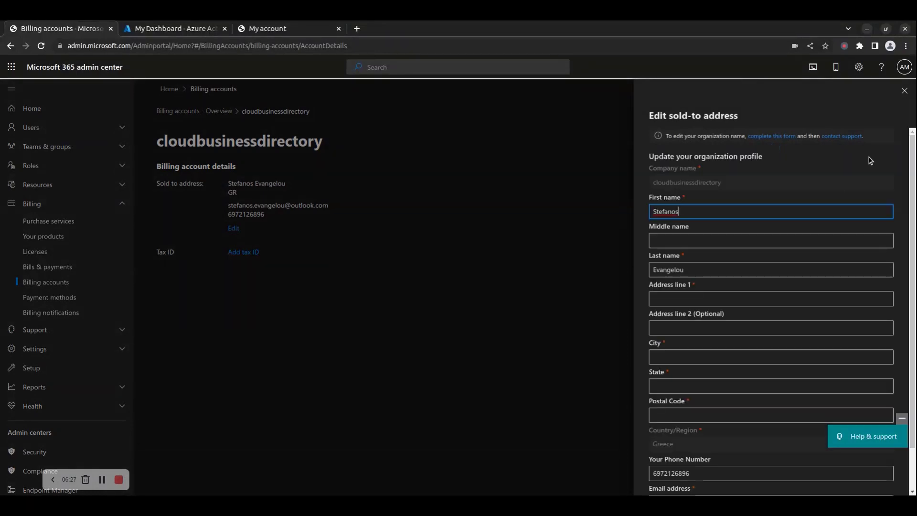
left_click(904, 91)
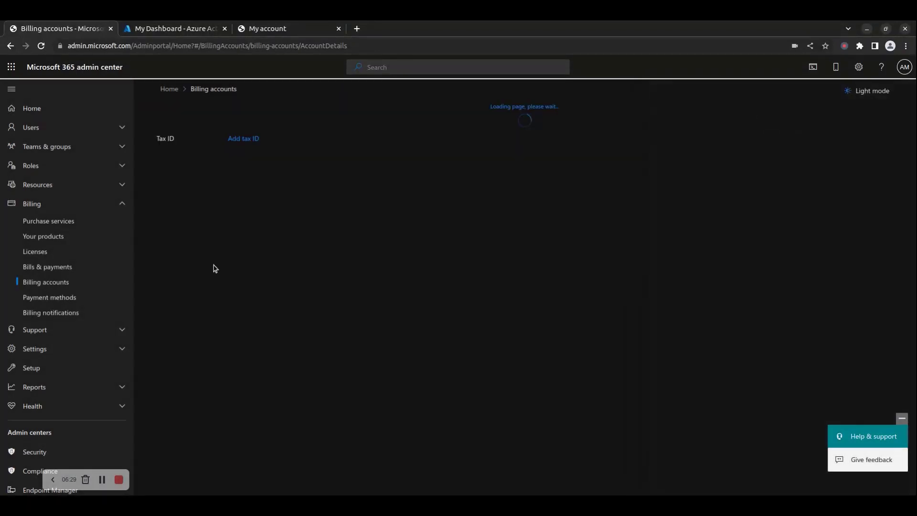
left_click(76, 298)
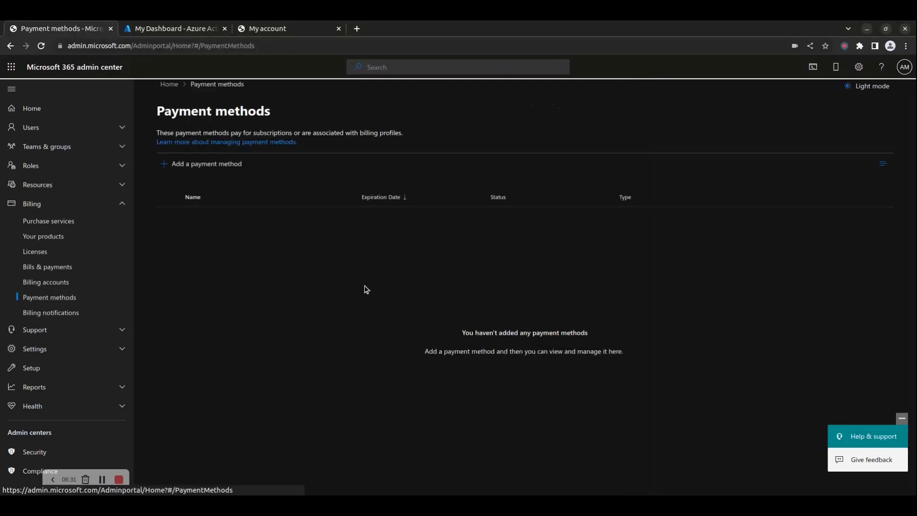
View the payment methods list under Bills & payments, then return to the Payment methods page
left_click(65, 276)
left_click(245, 150)
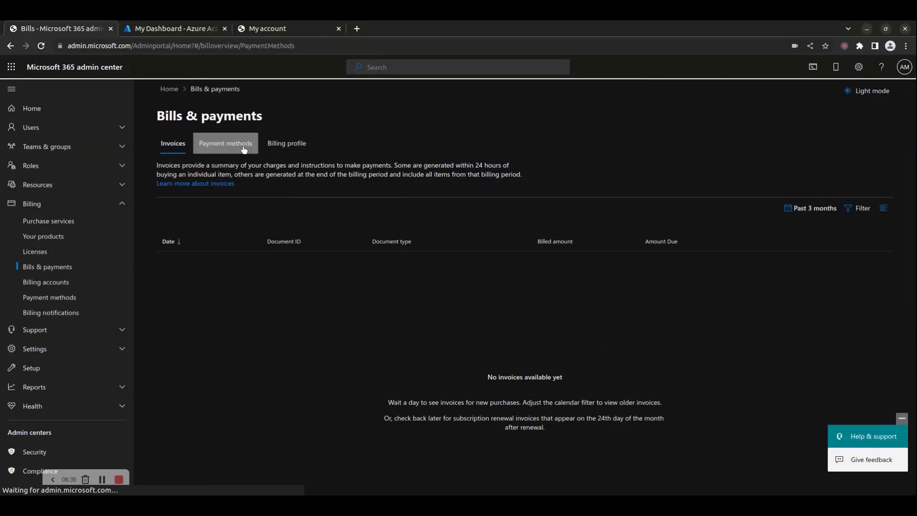
left_click(60, 299)
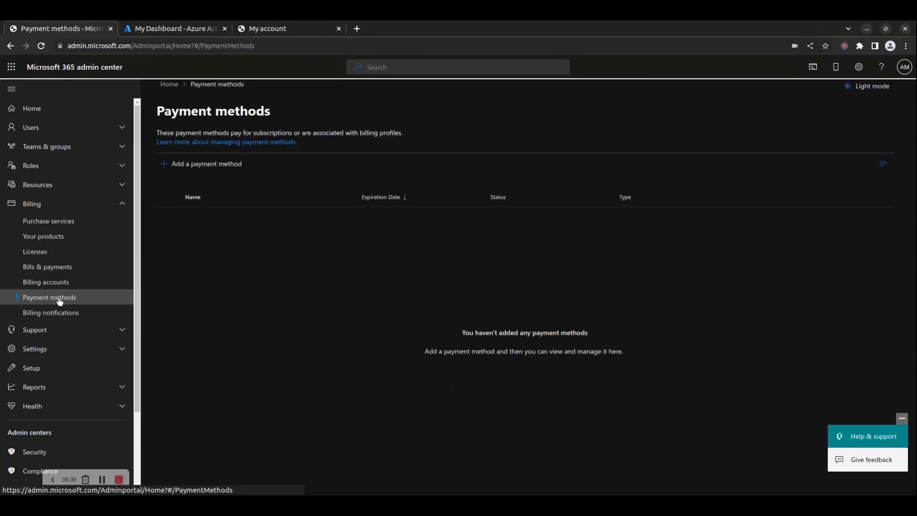
Open and dismiss the Add a payment method panel, then go to Billing notifications
left_click(240, 163)
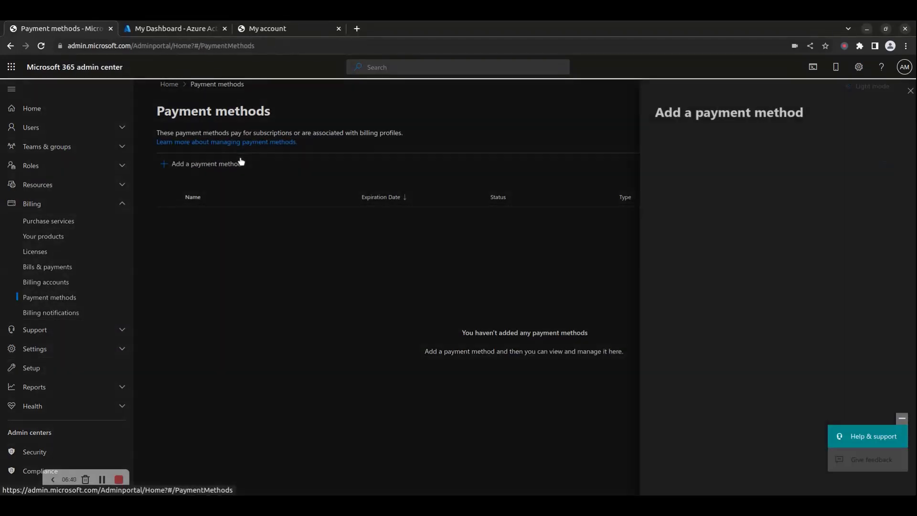
left_click(904, 91)
left_click(65, 314)
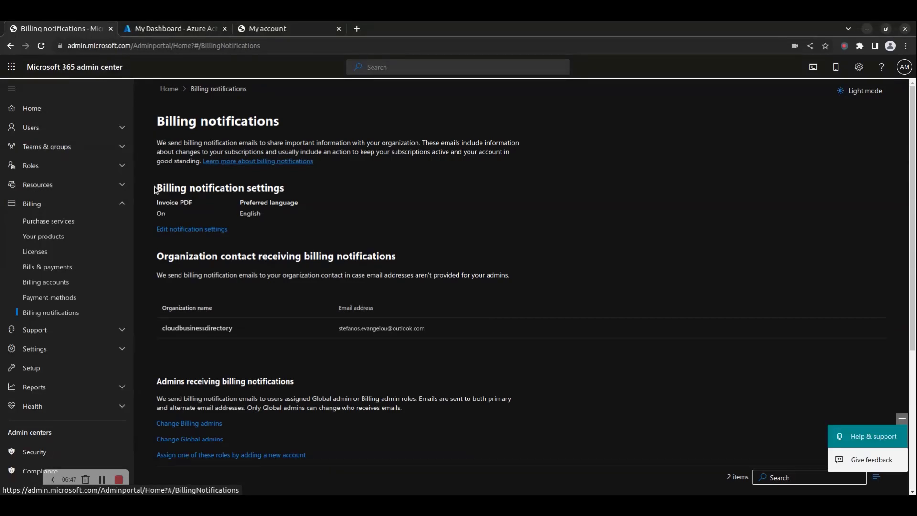
left_click_drag(177, 186, 310, 208)
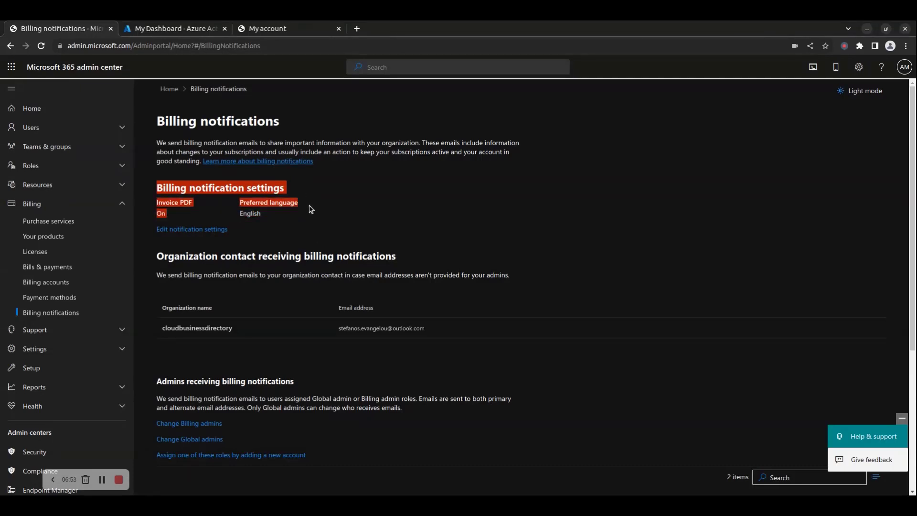
left_click(319, 206)
scroll(343, 210, "down", 3)
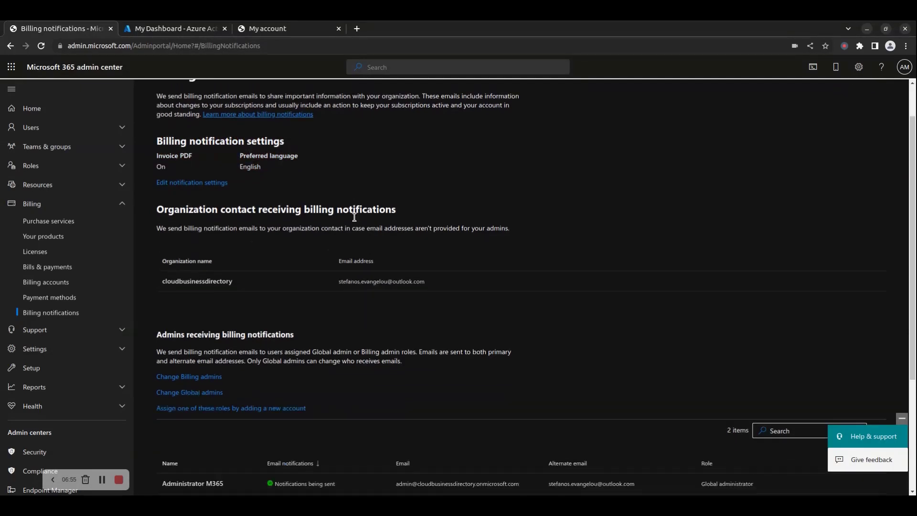
scroll(358, 222, "up", 3)
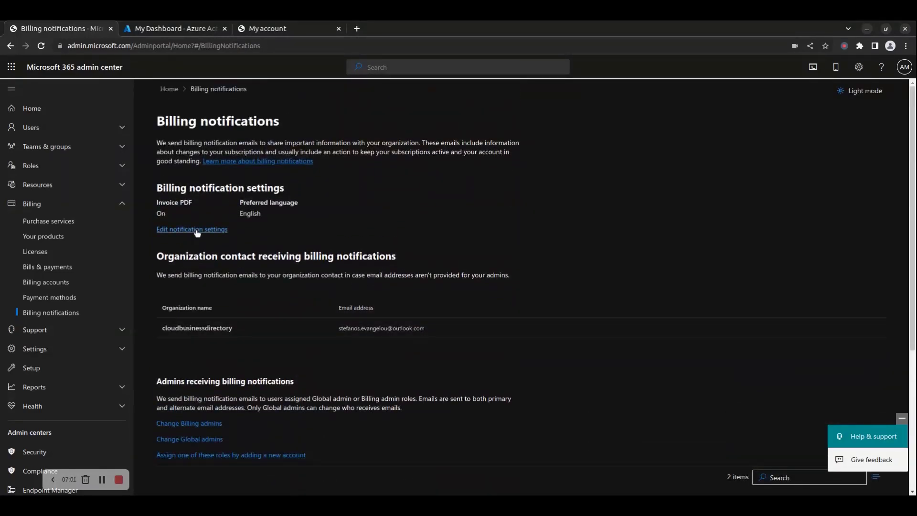
left_click(222, 230)
left_click(701, 200)
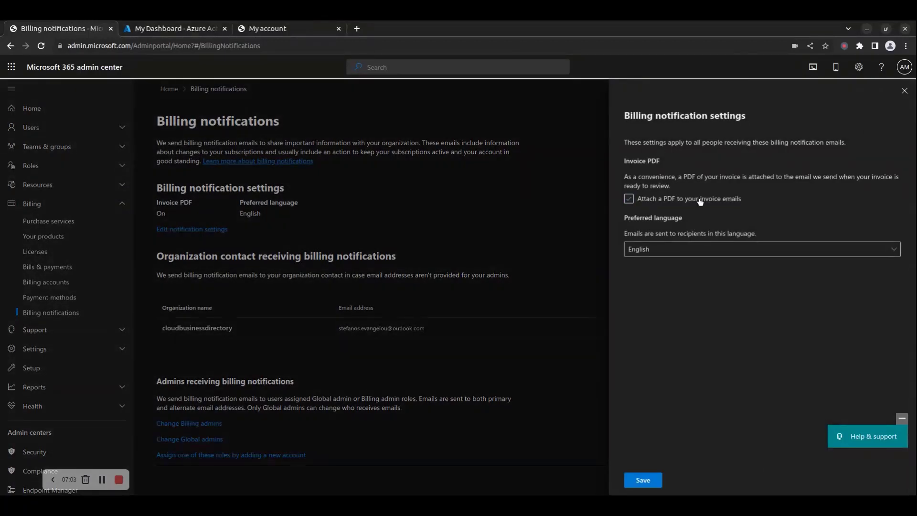
left_click(628, 199)
left_click(694, 250)
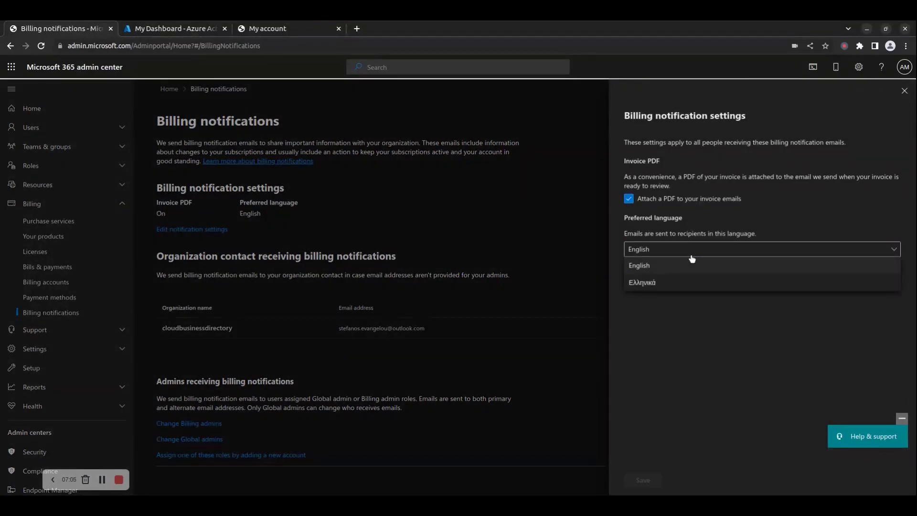
left_click(683, 359)
left_click(904, 91)
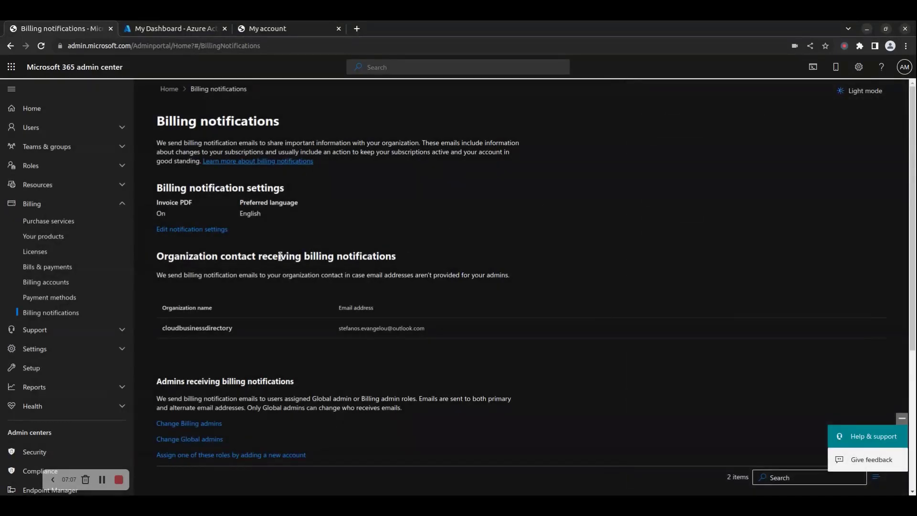
left_click_drag(164, 335, 438, 327)
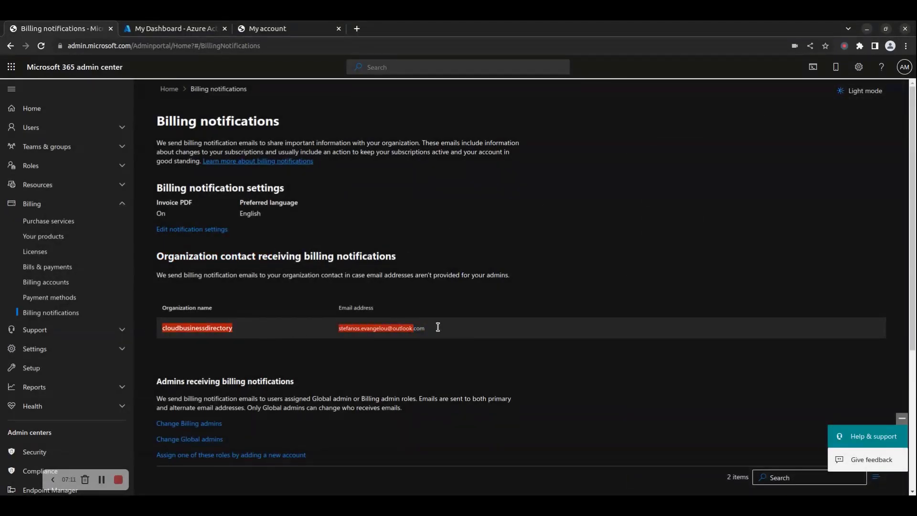
scroll(516, 336, "down", 4)
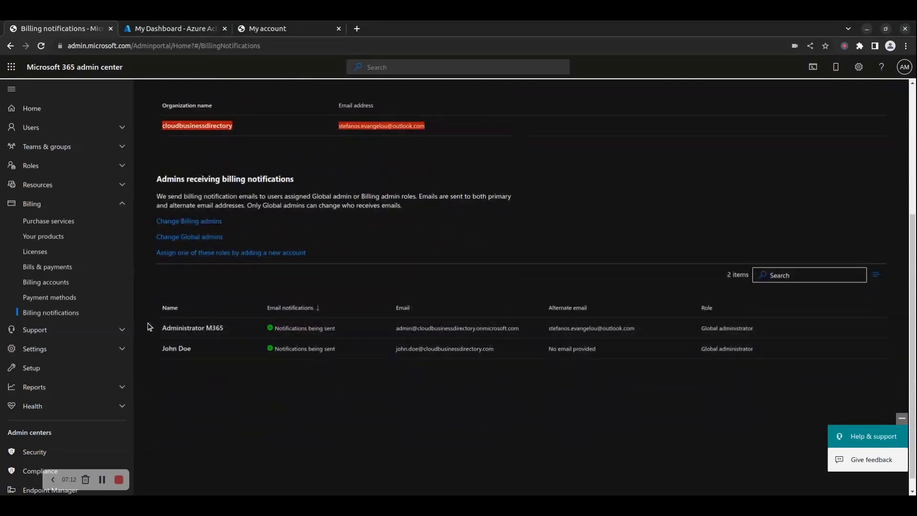
left_click_drag(149, 312, 794, 352)
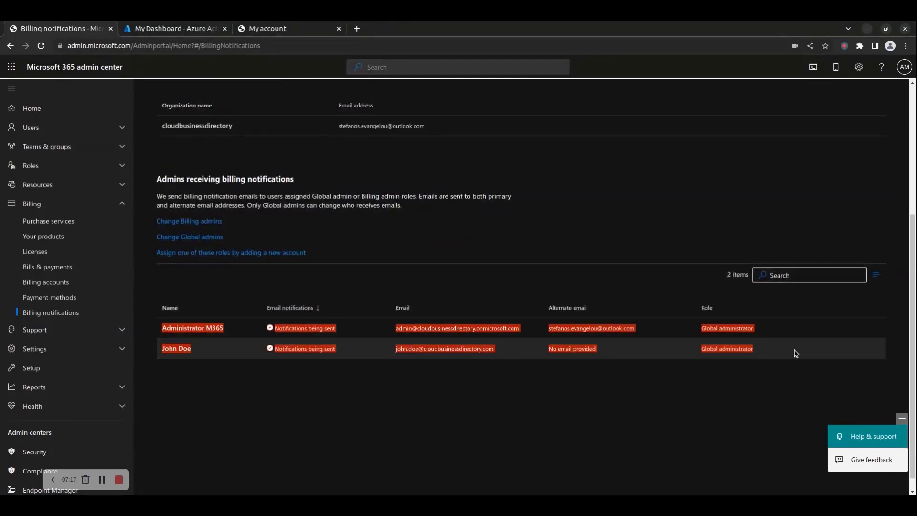
scroll(152, 266, "up", 2)
left_click(143, 239)
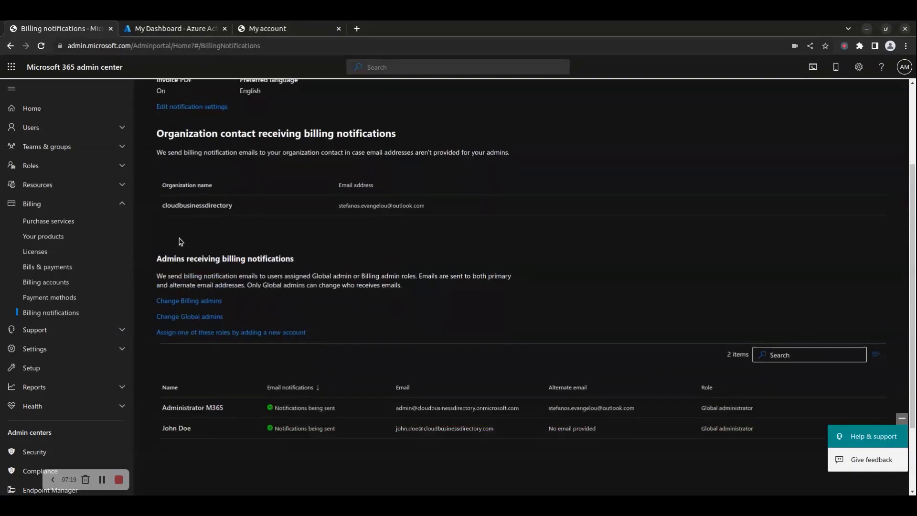
scroll(168, 296, "up", 1)
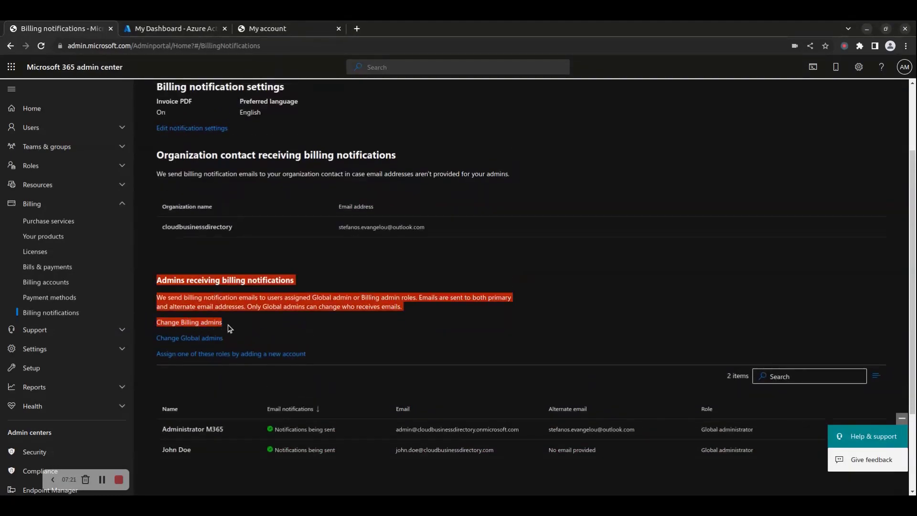